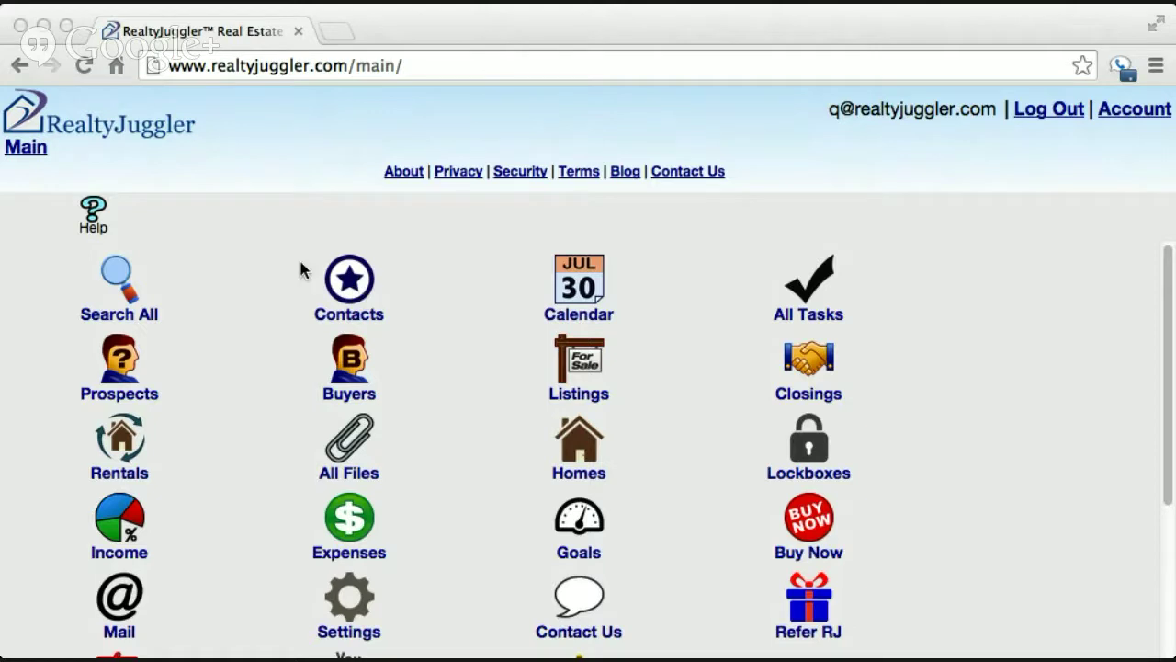
Open the Import settings and set the record type to Prospects with Comma Separated Values (.csv) format.
left_click(372, 597)
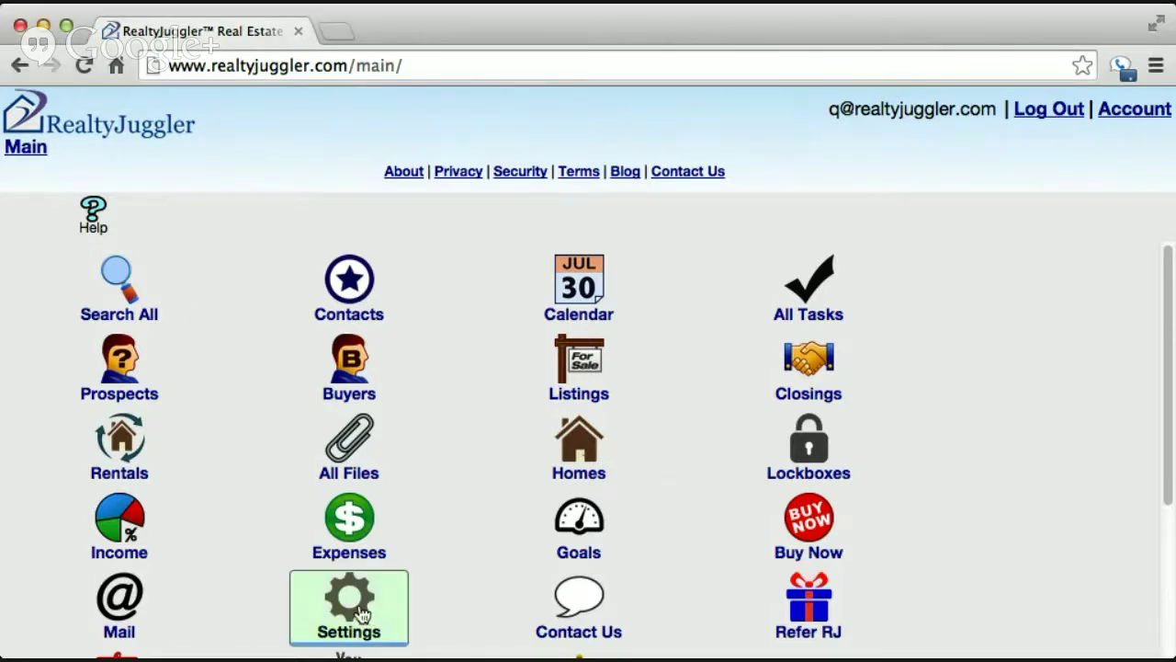
left_click(361, 614)
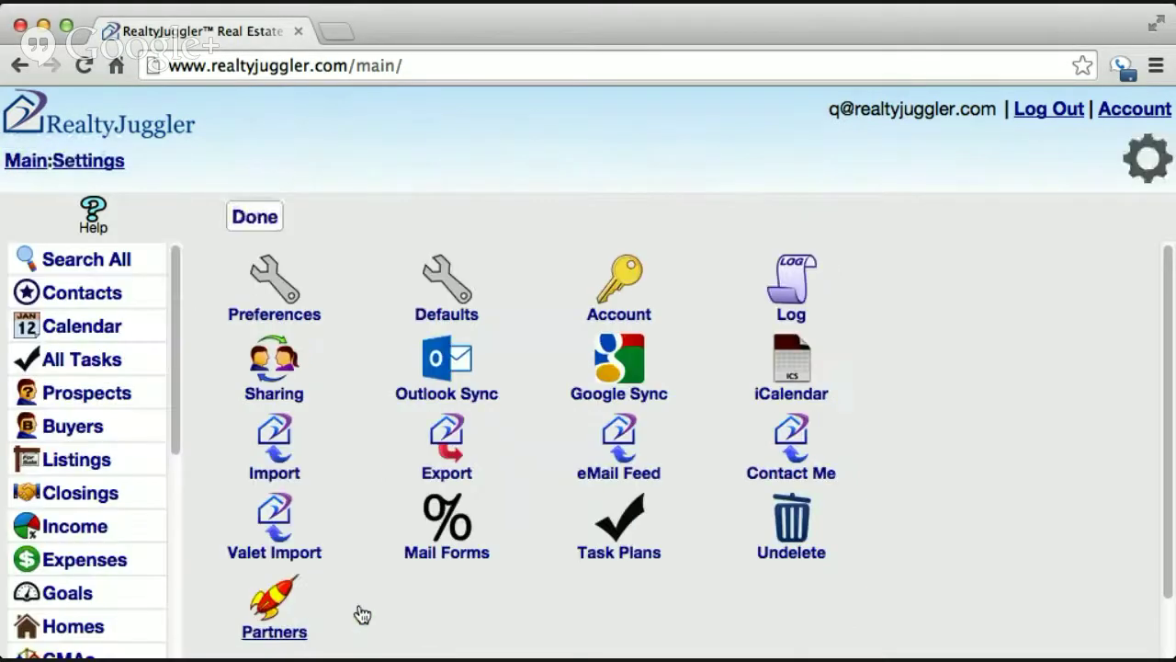
left_click(276, 447)
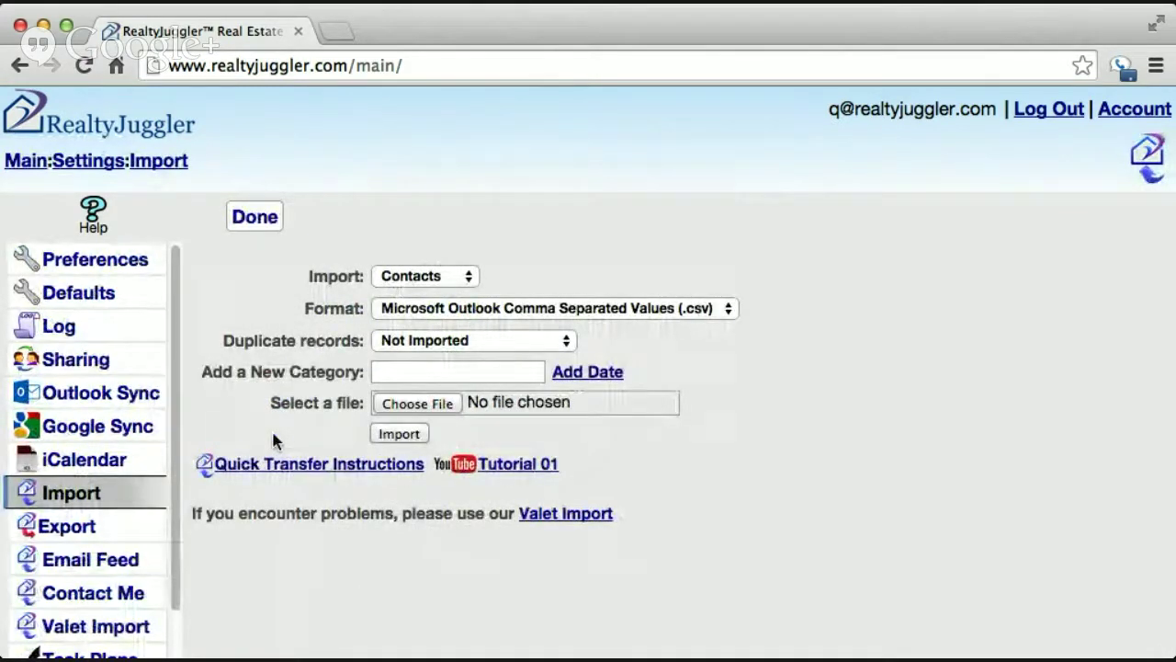
left_click(398, 281)
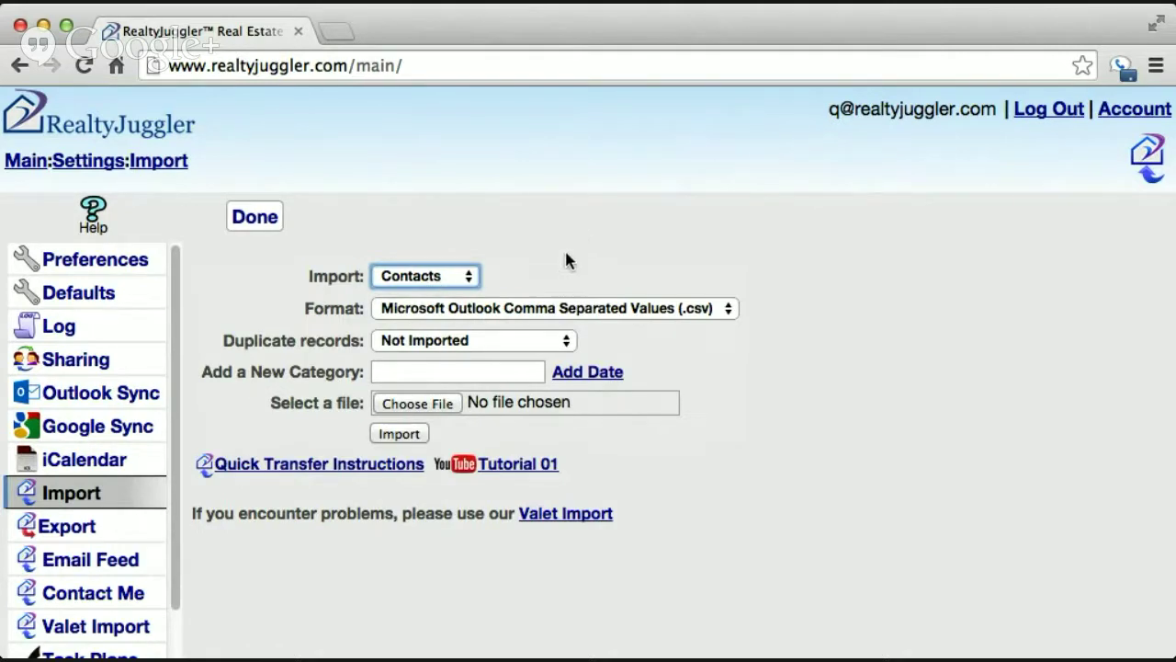
left_click(457, 315)
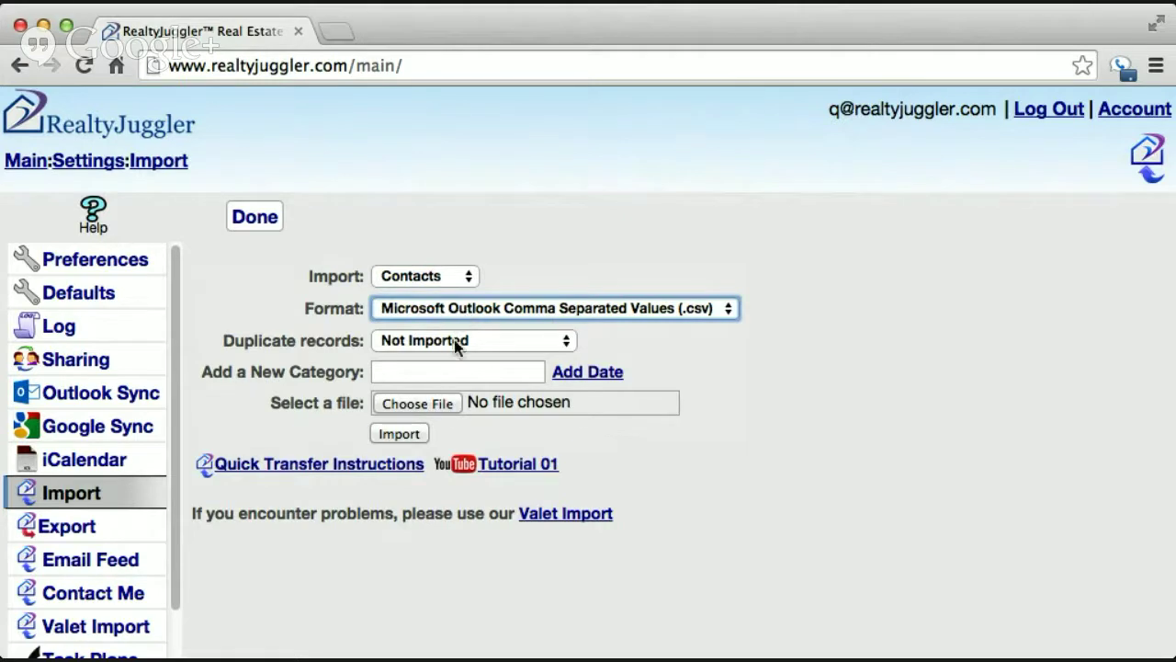
left_click(432, 276)
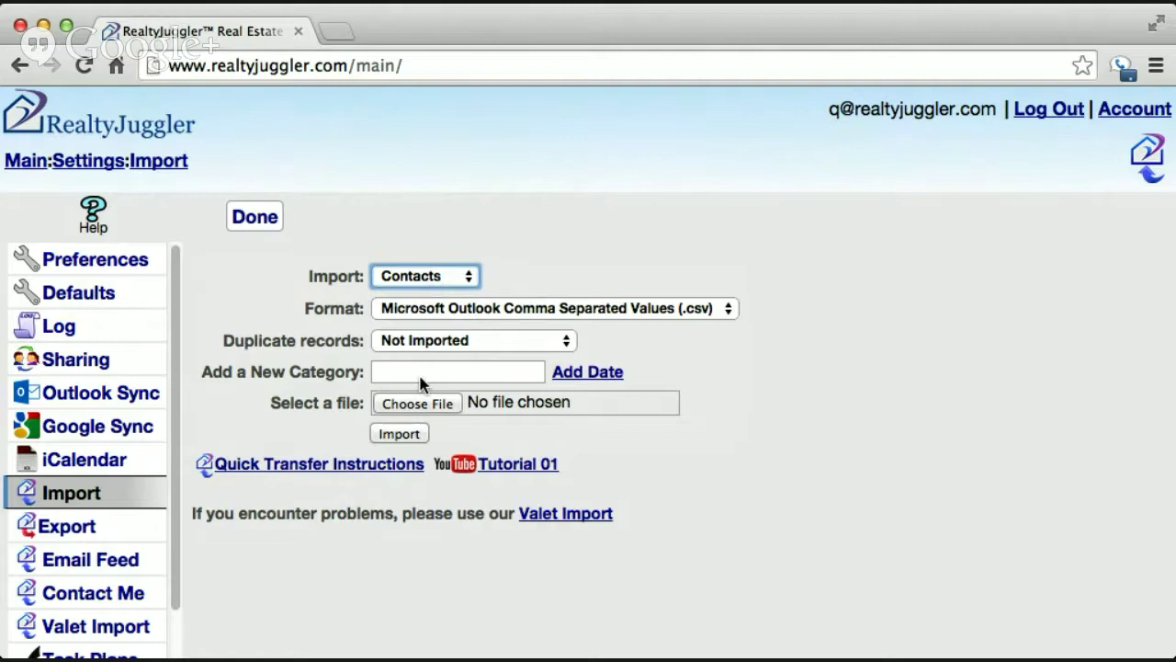
key("Down")
key("Tab")
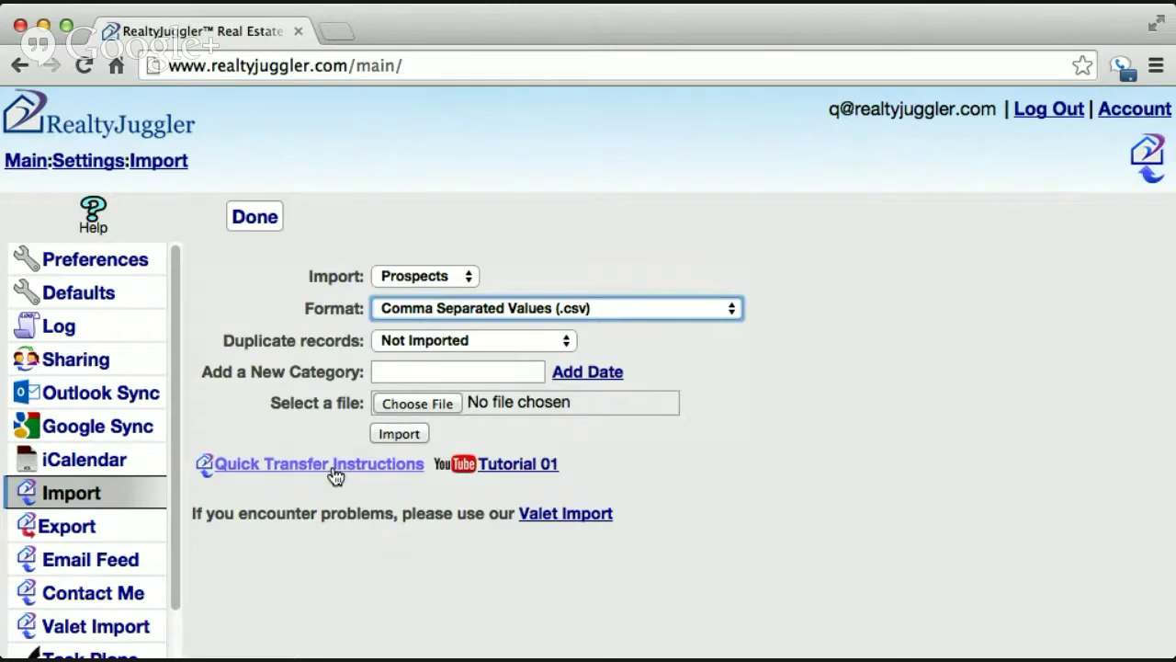
View the Top Producer 8i section of the Quick Transfer Instructions, then return to the import tab.
left_click(336, 469)
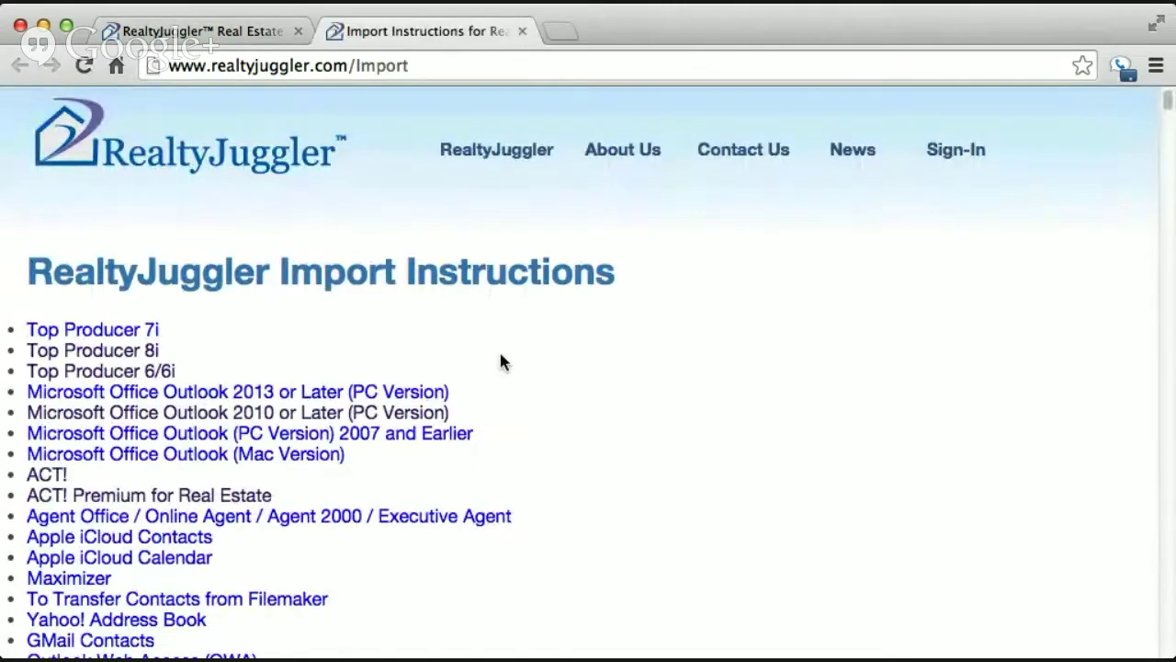
scroll(499, 360, "down", 2)
scroll(499, 360, "down", 2)
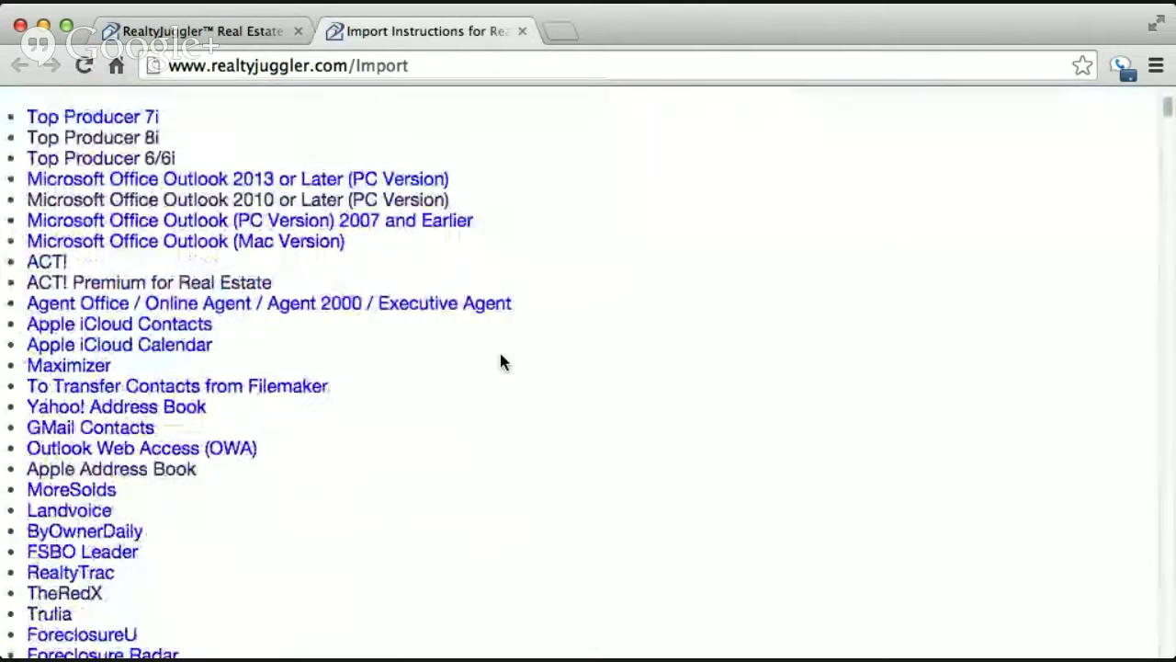
left_click(103, 143)
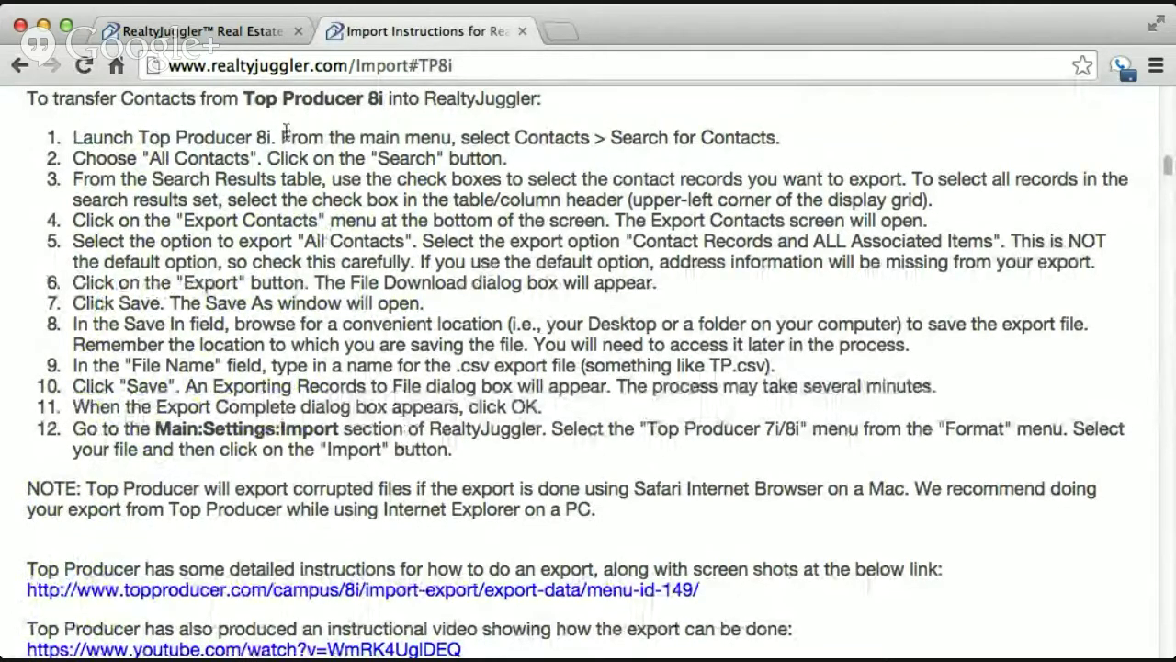
left_click(211, 34)
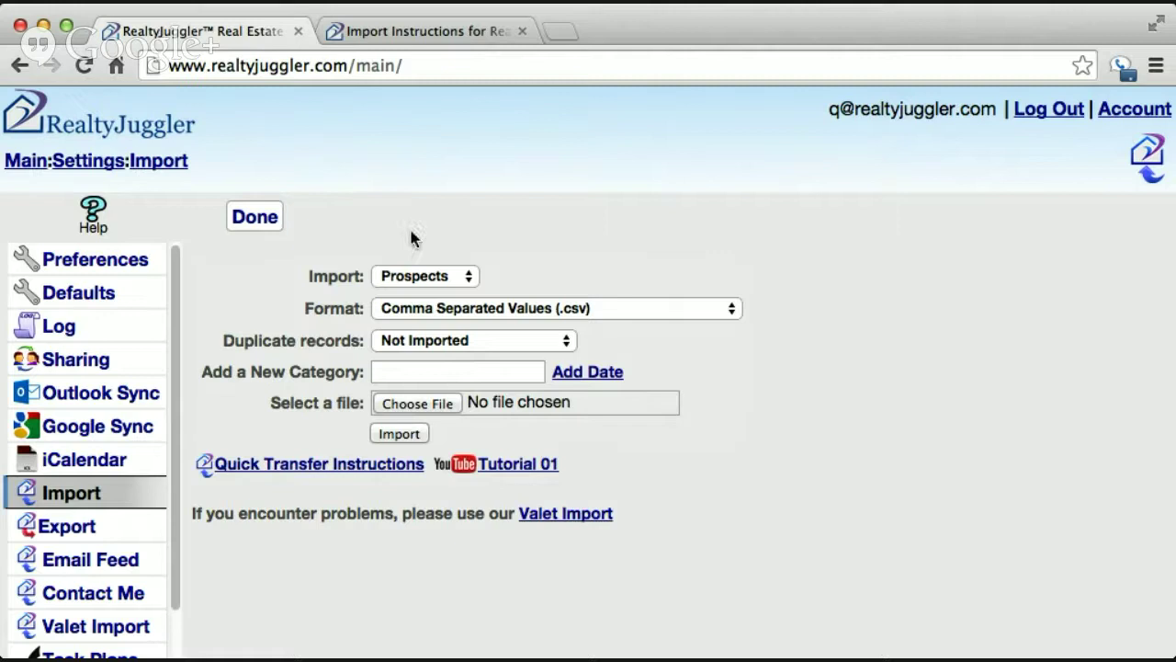
Change the import record type back to Contacts, switching format to Microsoft Outlook CSV.
left_click(477, 312)
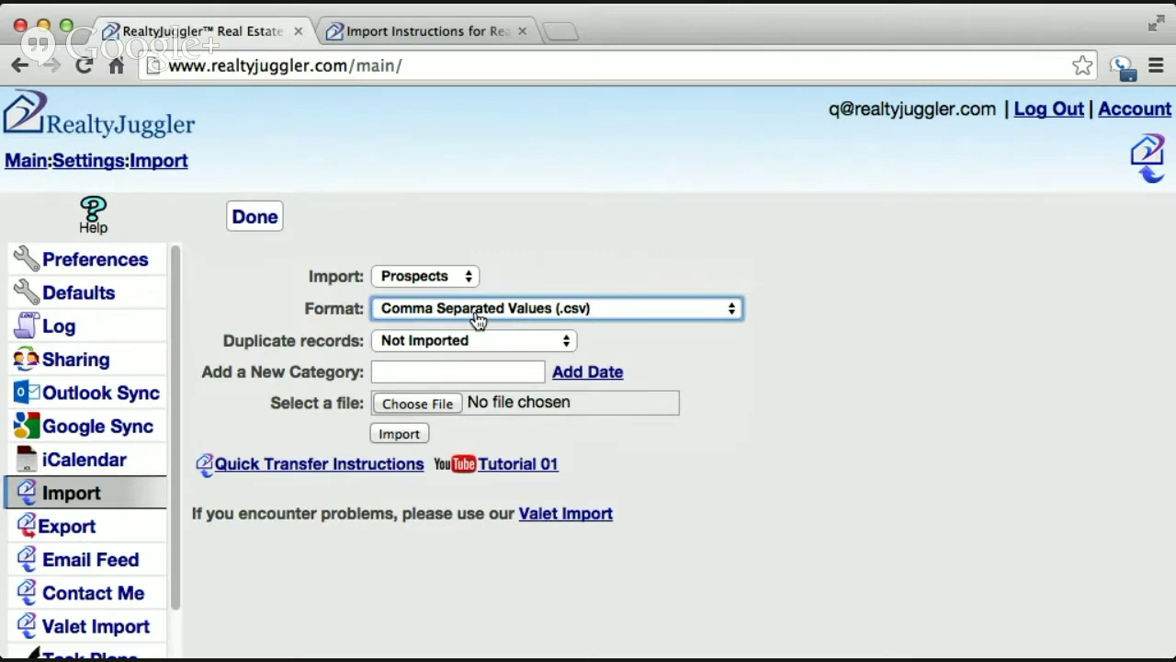
left_click(423, 277)
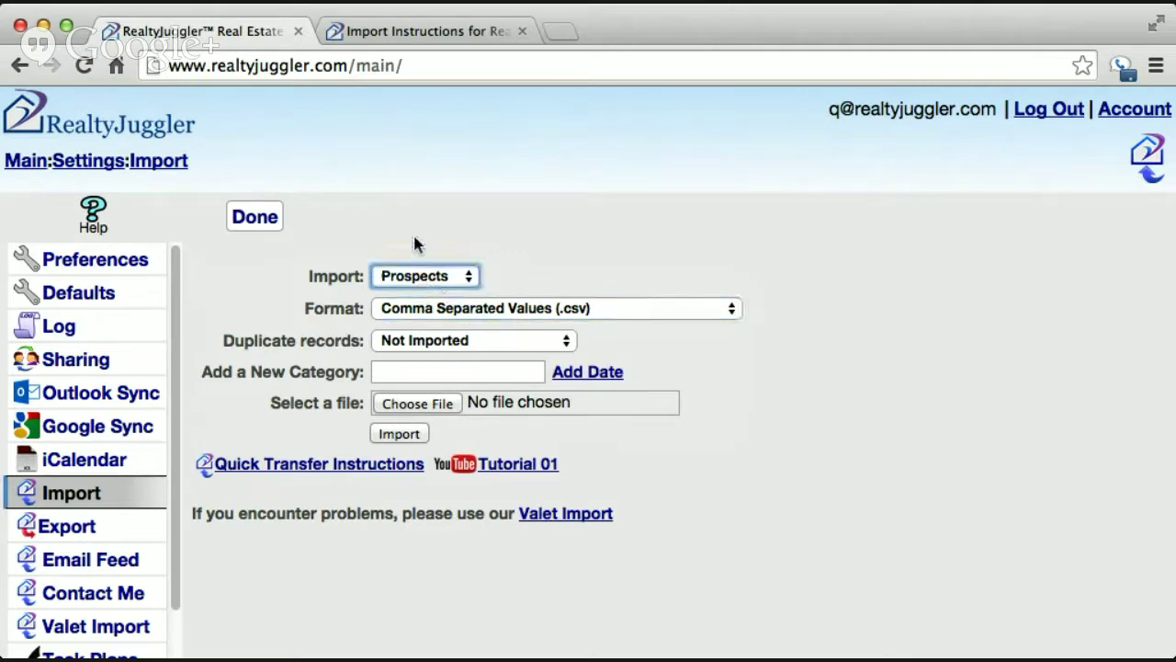
key("Up")
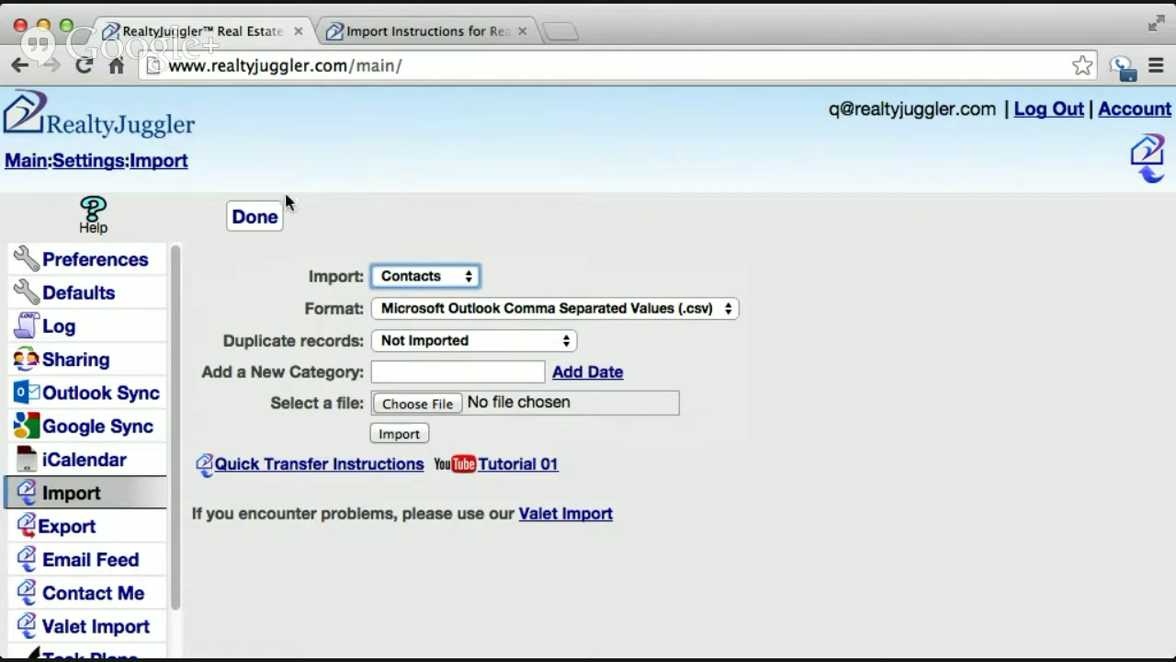
Open the Valet Import request form from Settings and set the data source to Other.
left_click(80, 163)
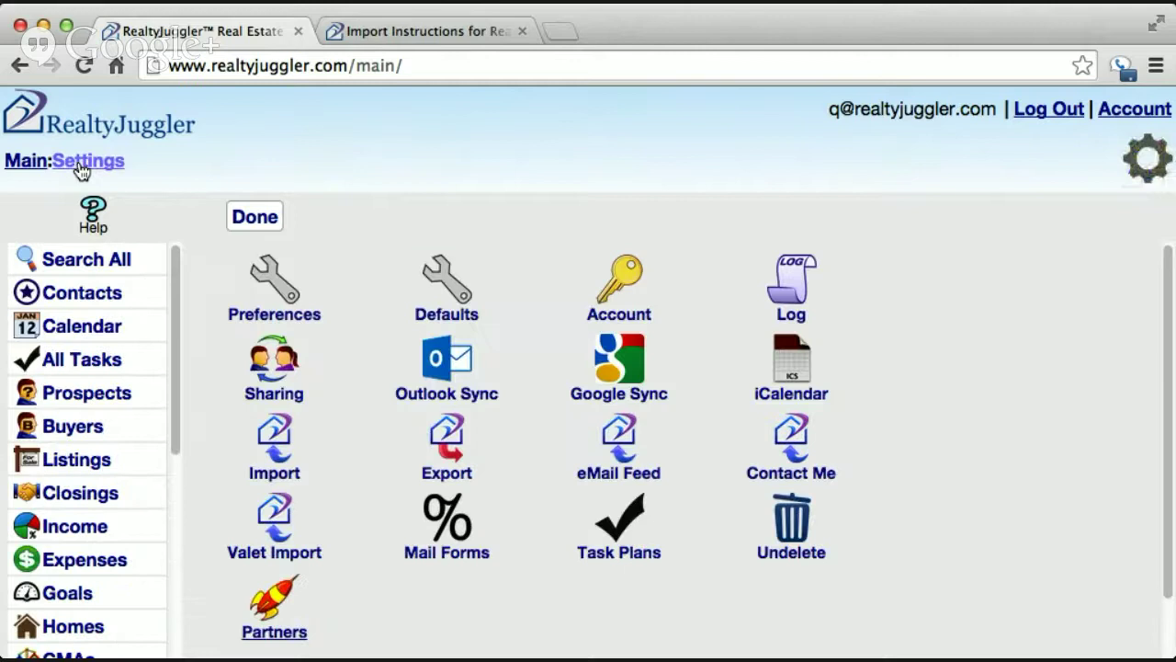
left_click(288, 535)
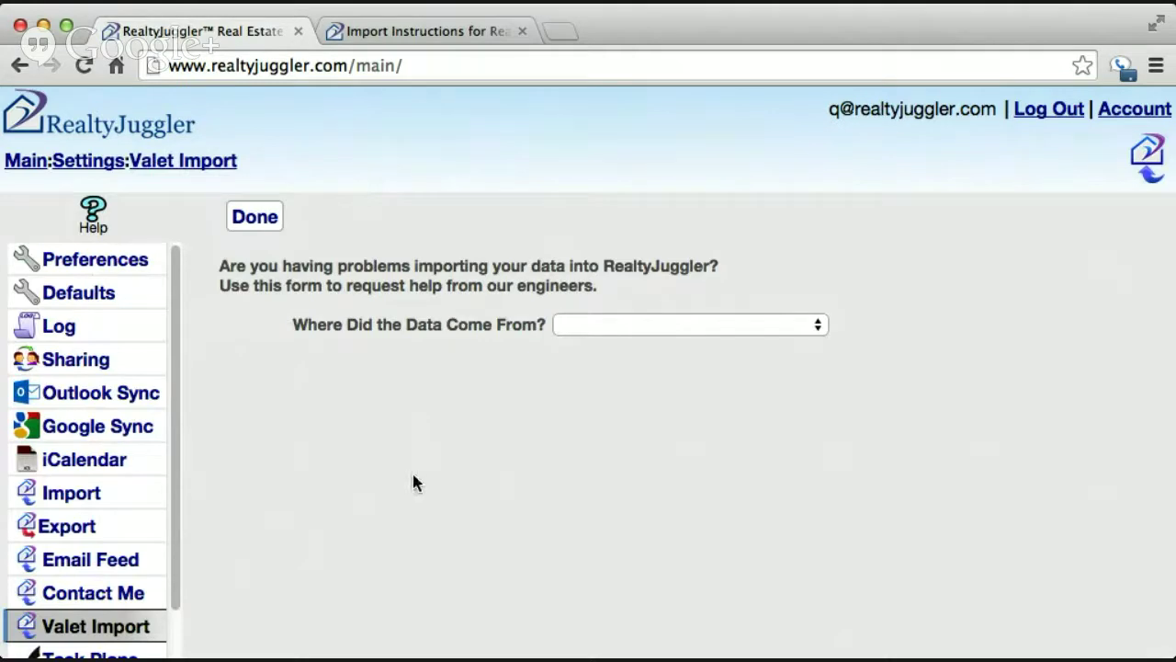
left_click(579, 329)
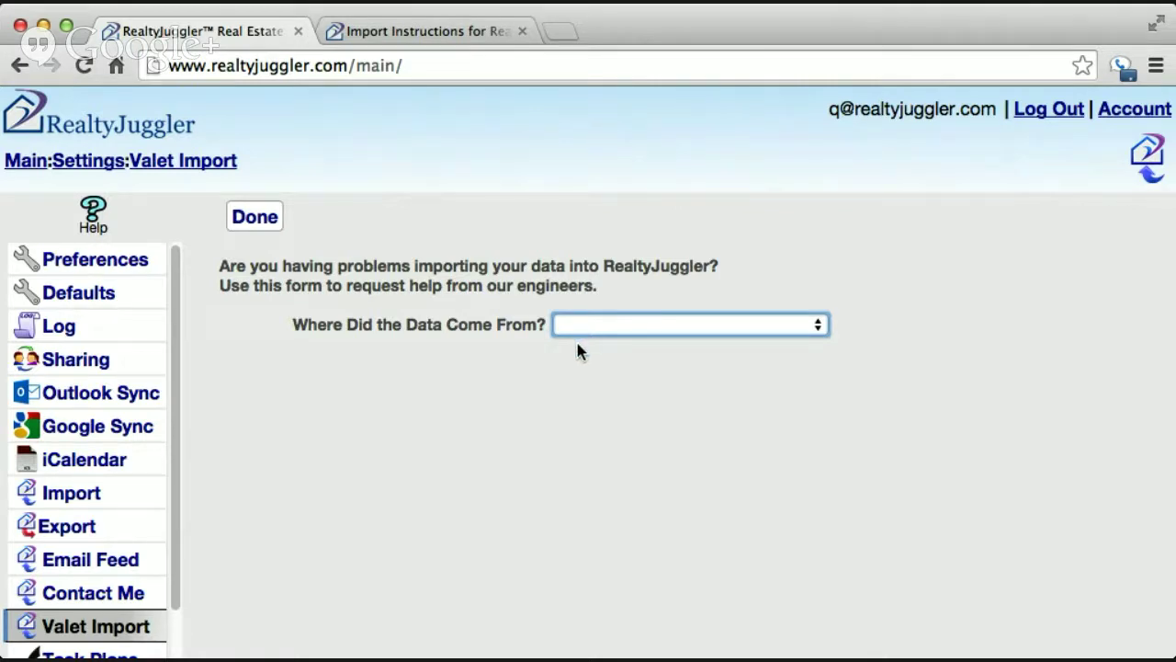
left_click(577, 346)
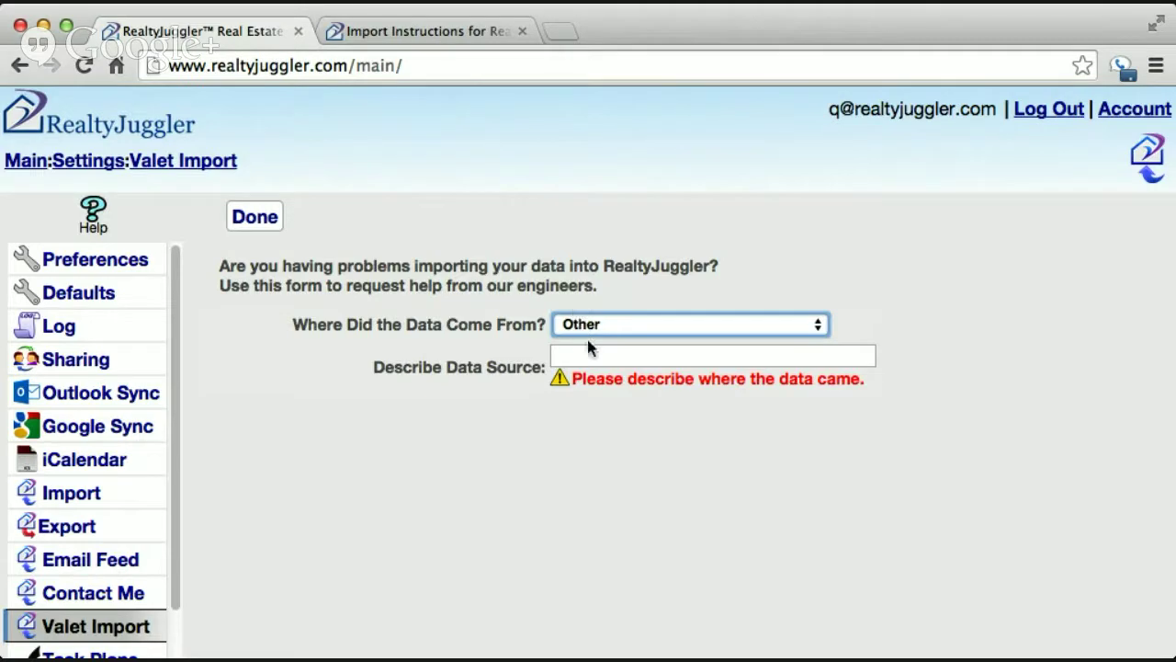
Describe the data source as 'MLS RED' and choose Contacts as the destination.
left_click(583, 356)
type("M")
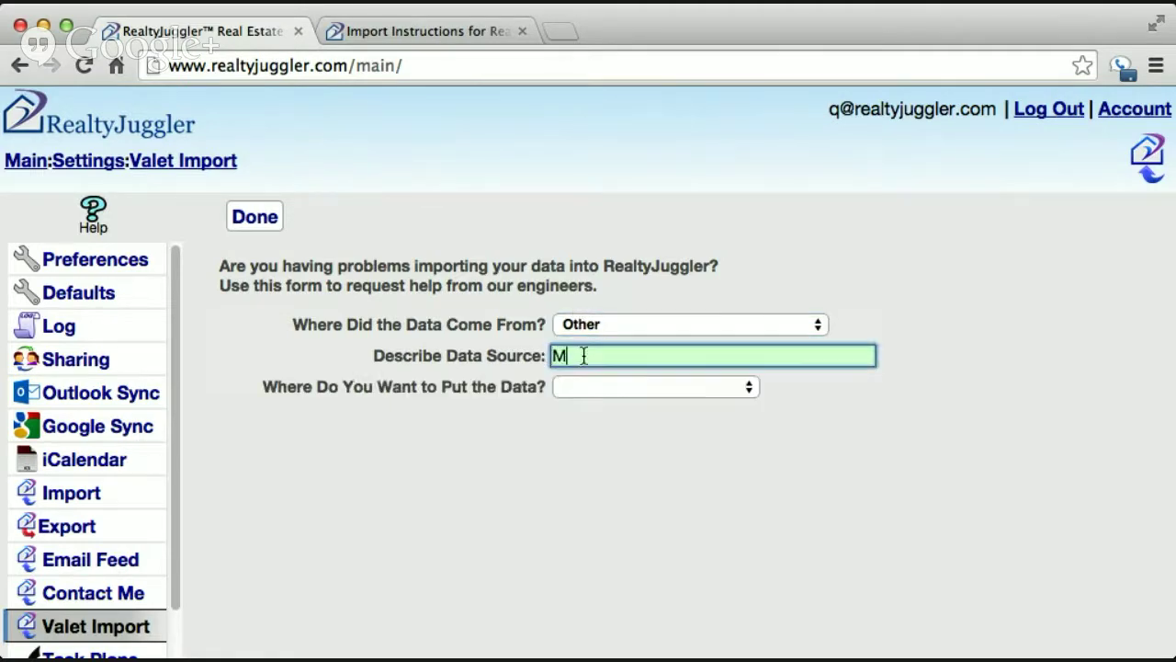
type("LS")
type(" RED")
key("Tab")
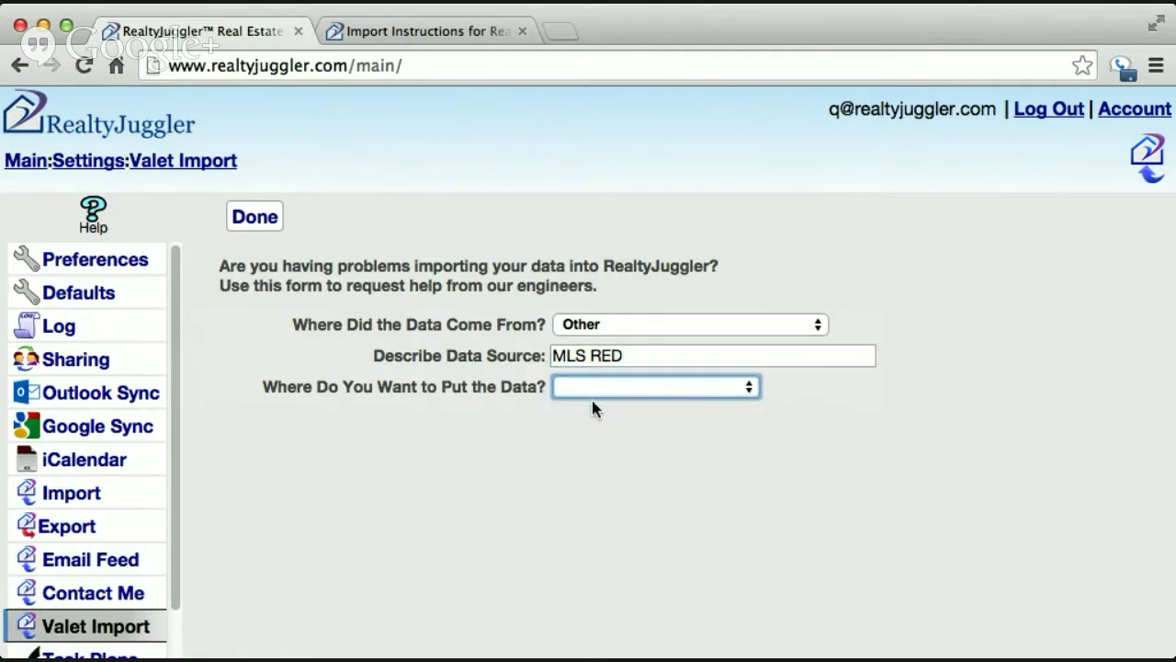
left_click(593, 401)
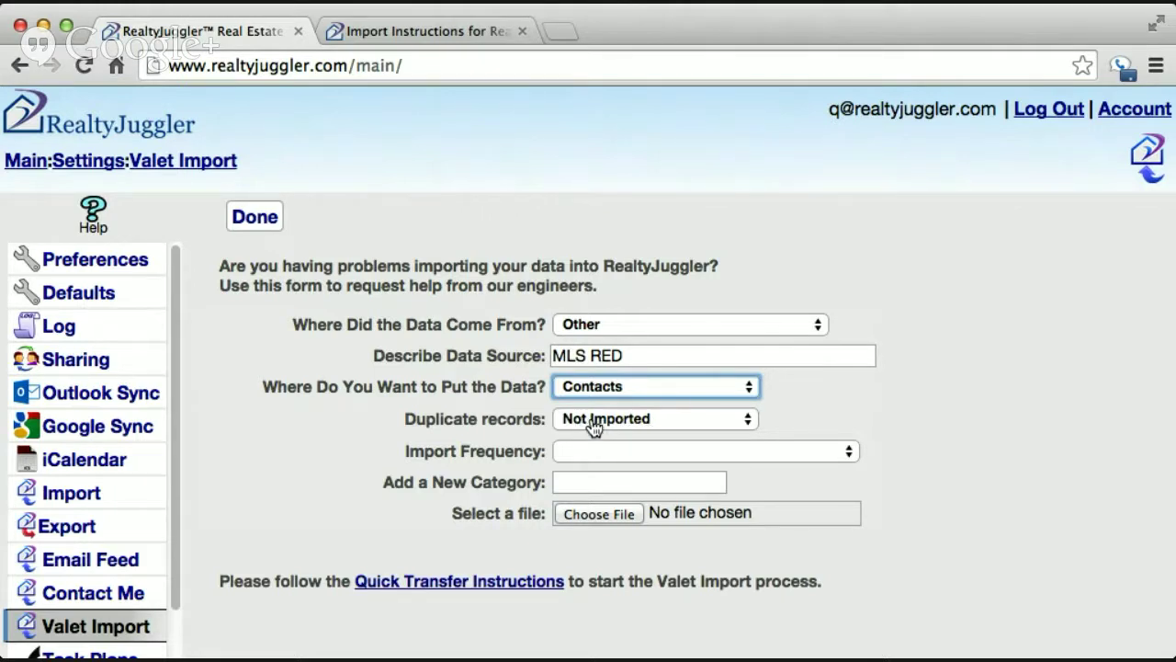
Set duplicate records to Allowed and mark the import as needed regularly.
left_click(594, 425)
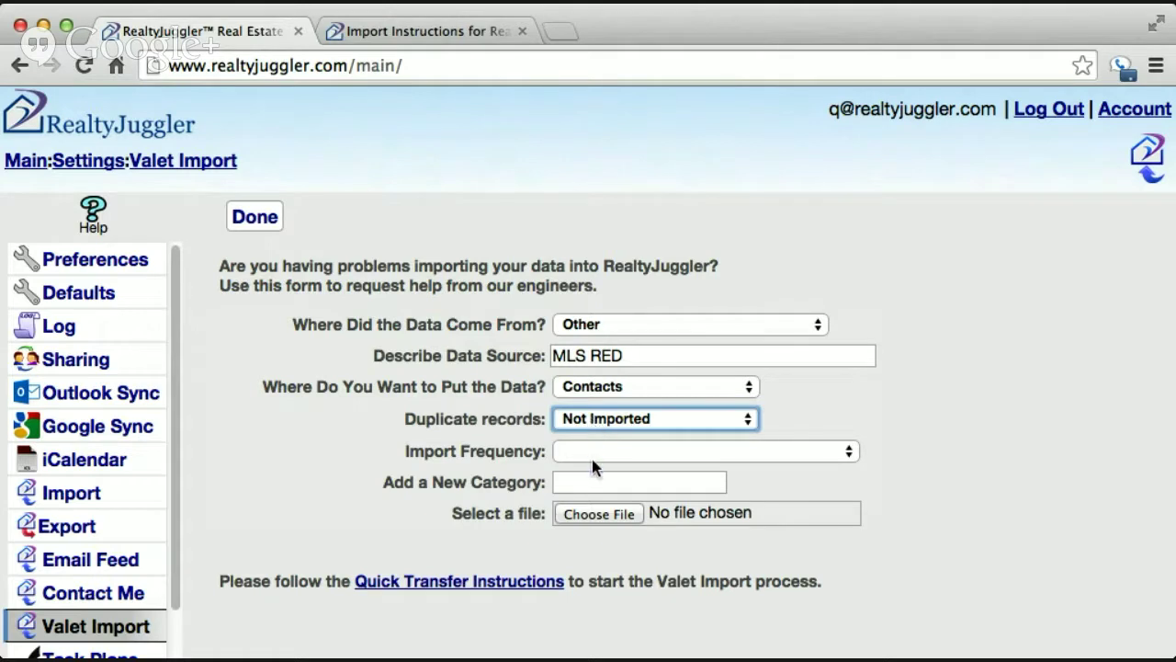
key("Up")
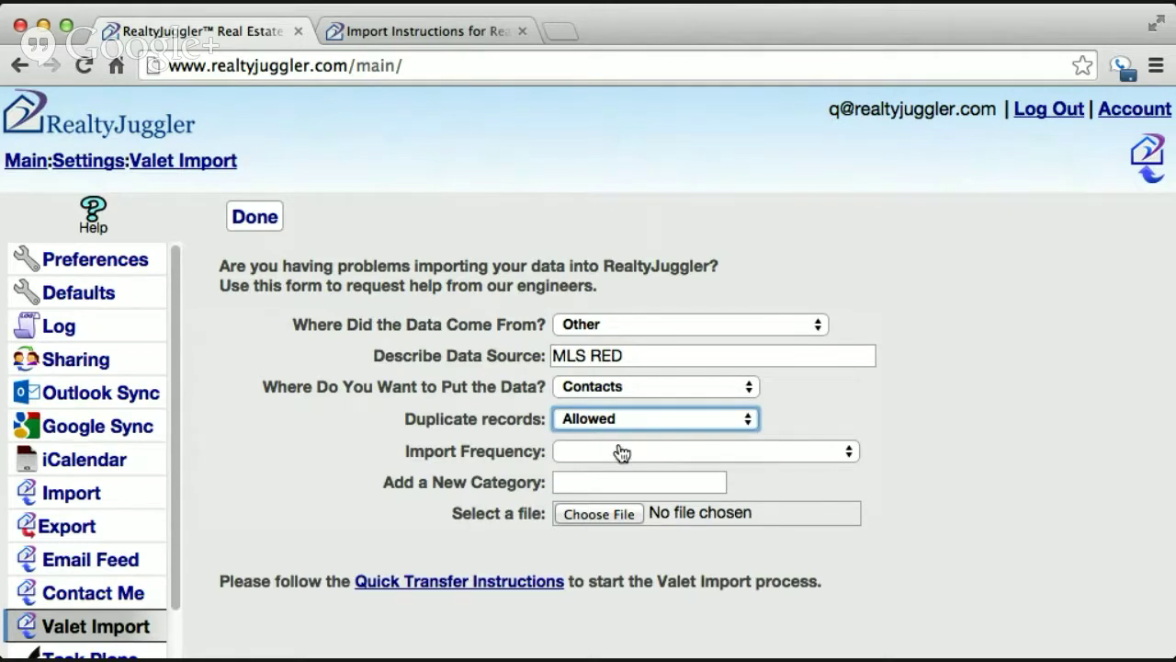
left_click(619, 449)
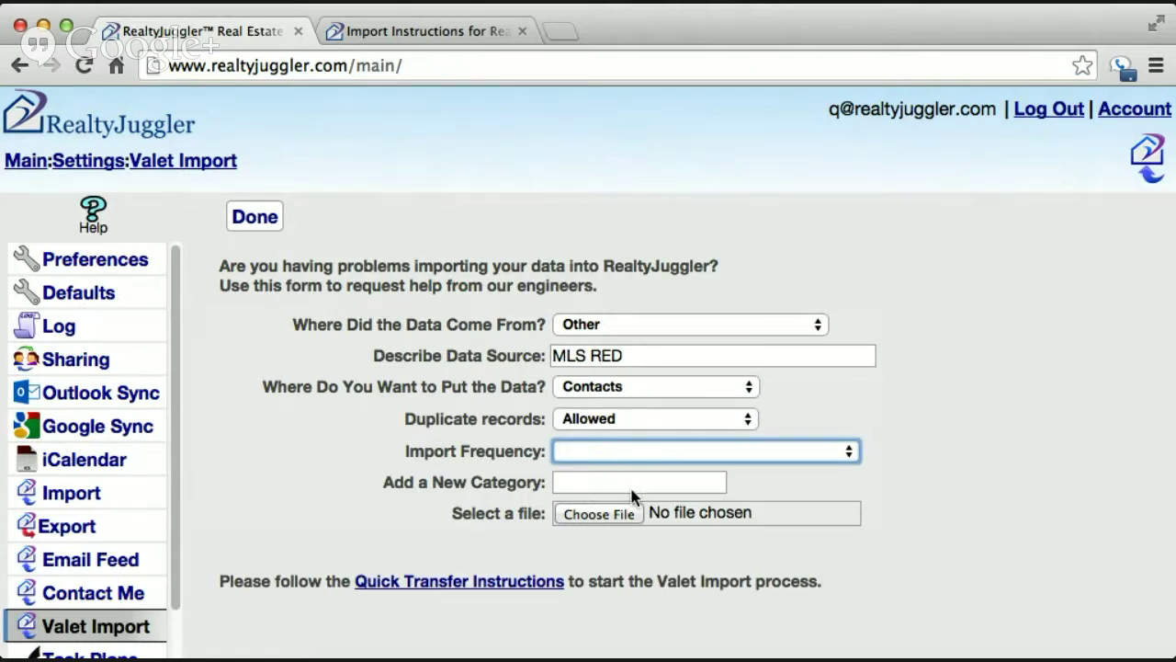
left_click(630, 487)
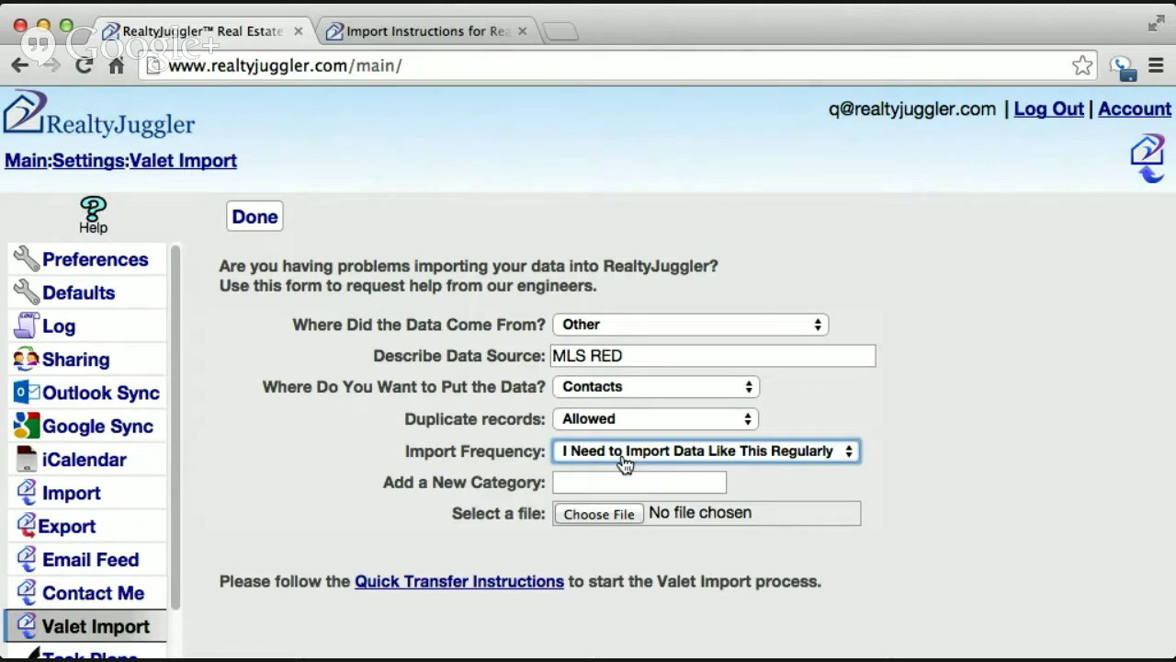
left_click(599, 481)
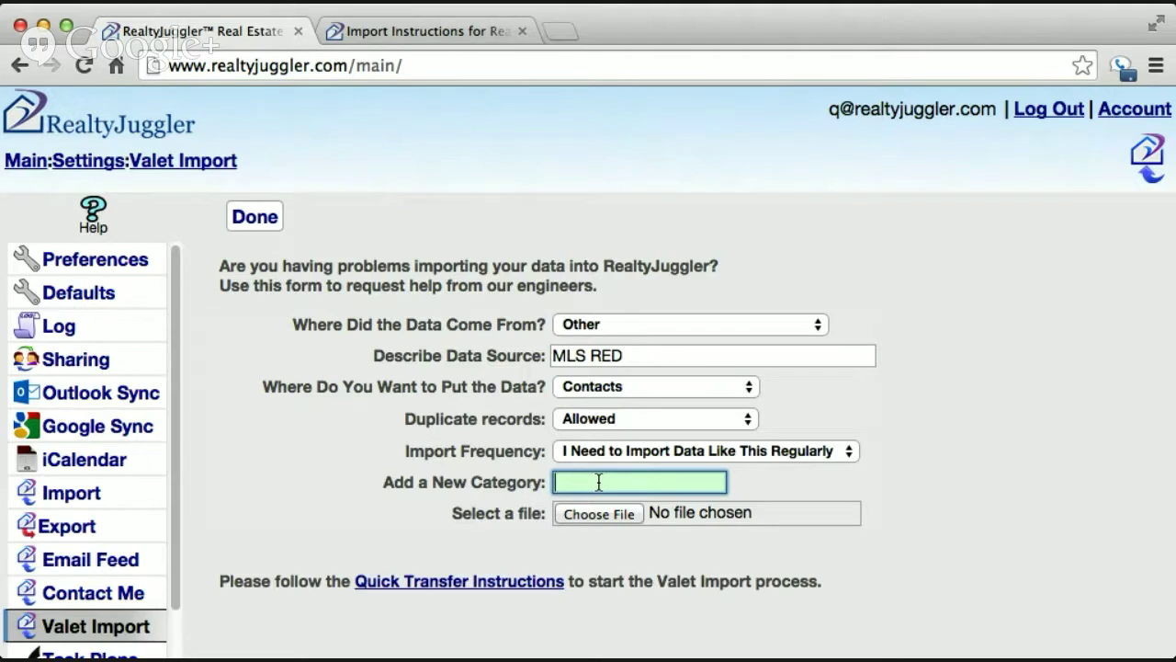
Add the category 'Buyer Prospects' and attach the MRED MLS CSV file.
type("Buy")
type("er Prospec")
type("ts")
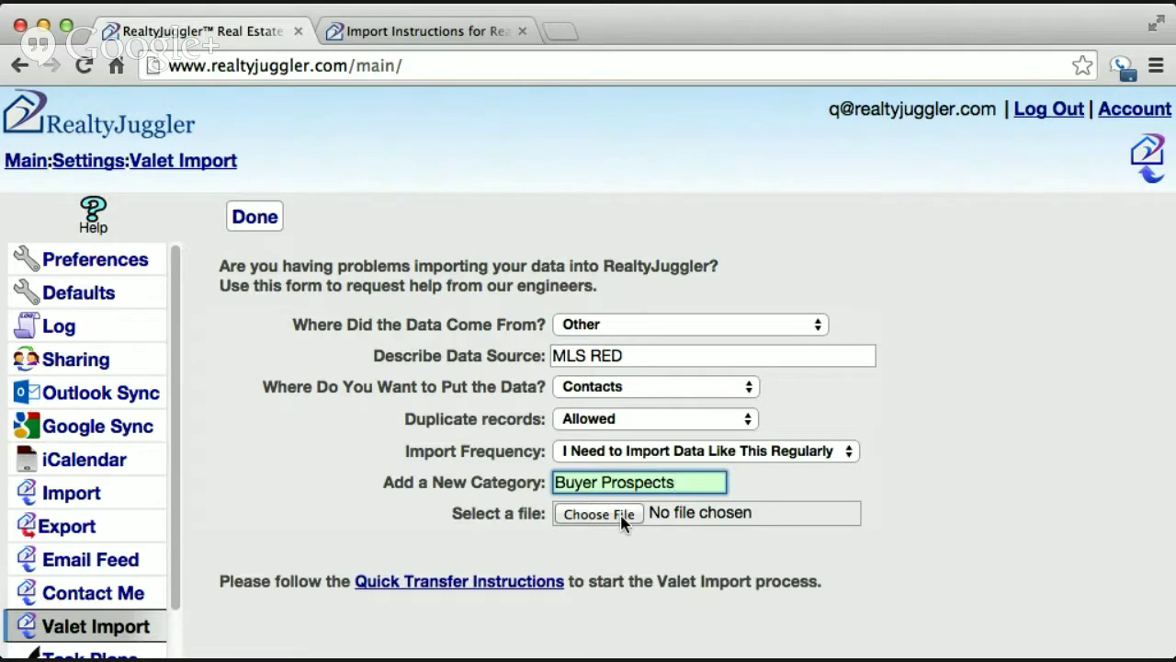
left_click(622, 520)
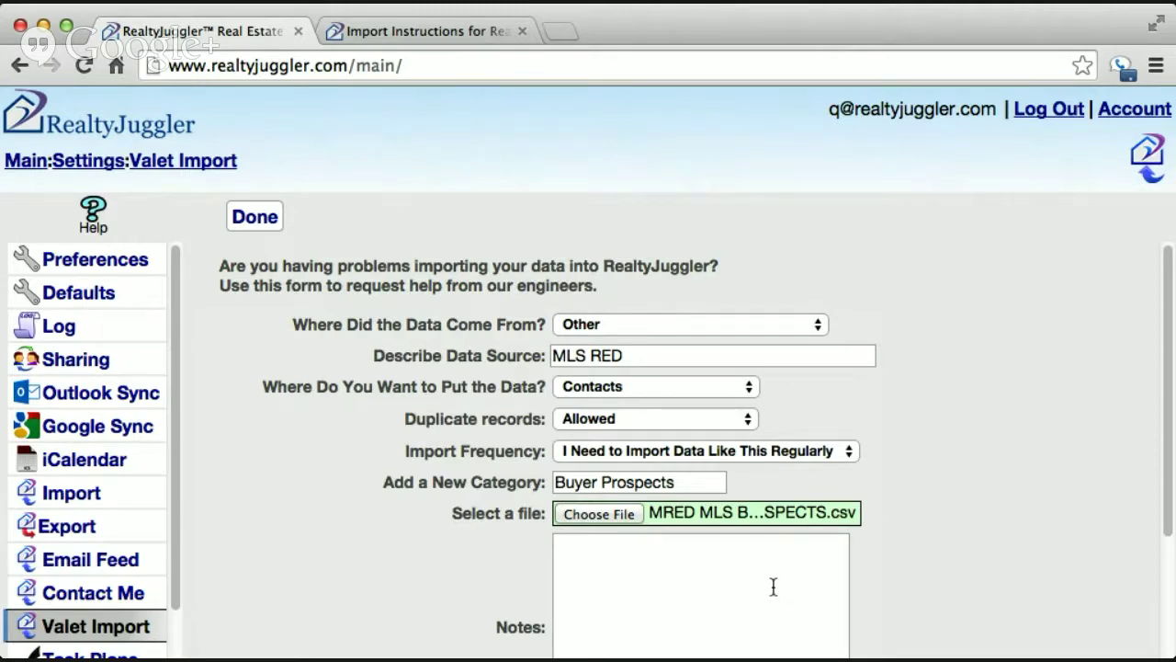
Write notes: 'Dont import the weblink columns. Please make sure all the columns of notes are imported.'.
left_click(664, 568)
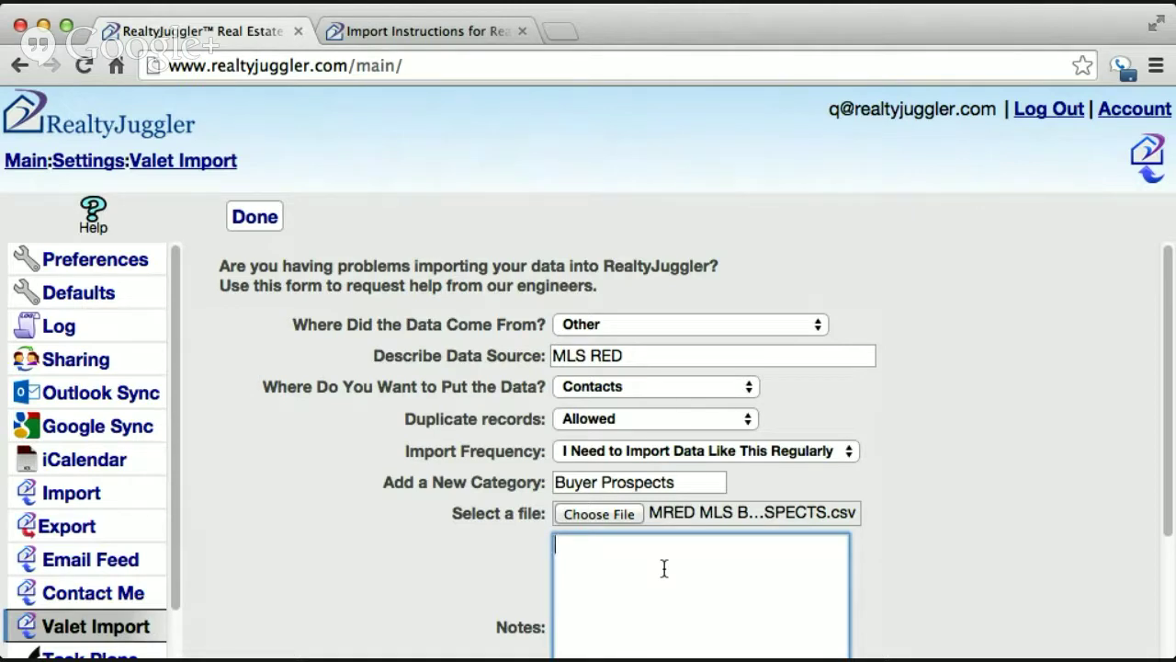
type("Dont ")
type("im")
type("port the web")
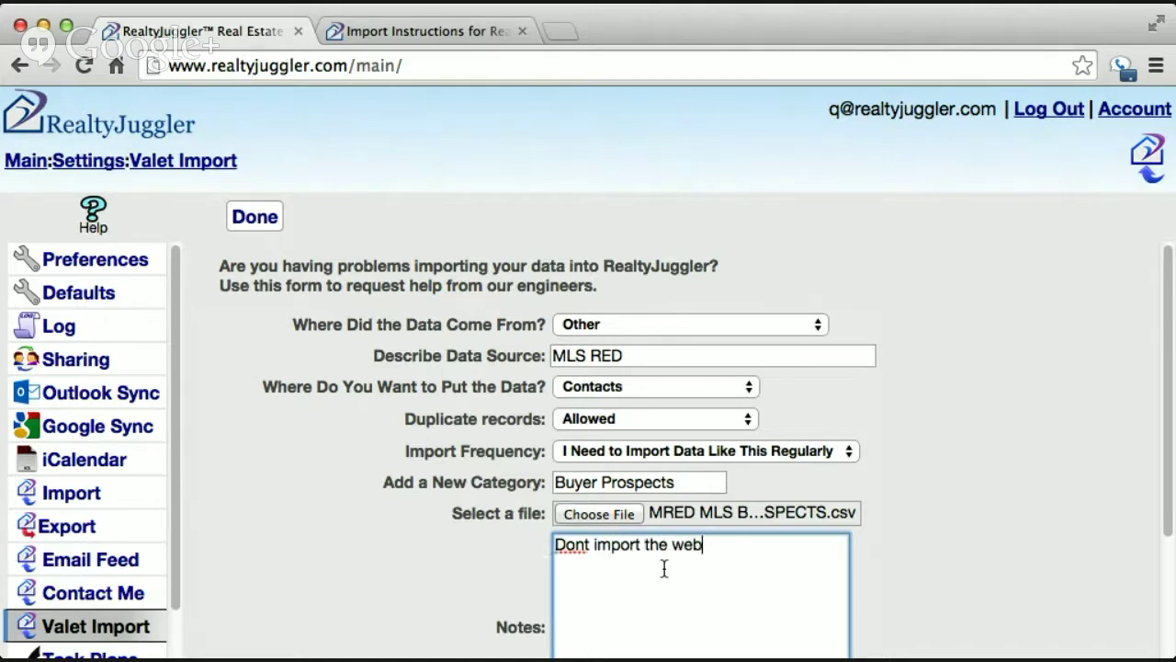
type("link")
type(" column")
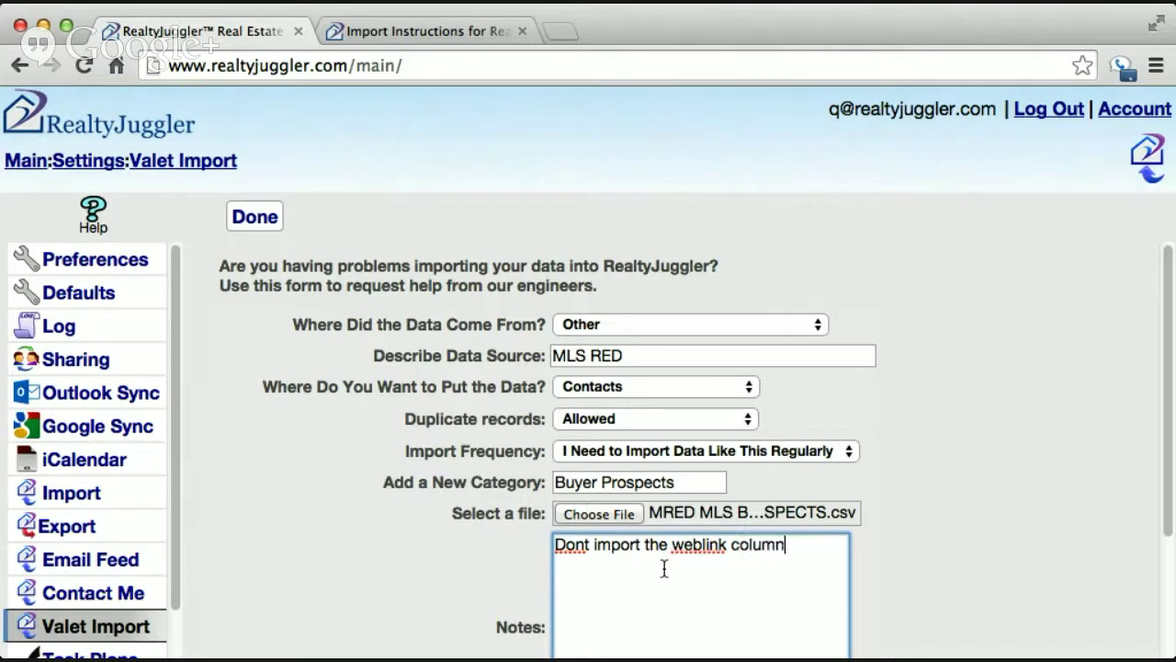
type("s.  P")
type("lease make sure")
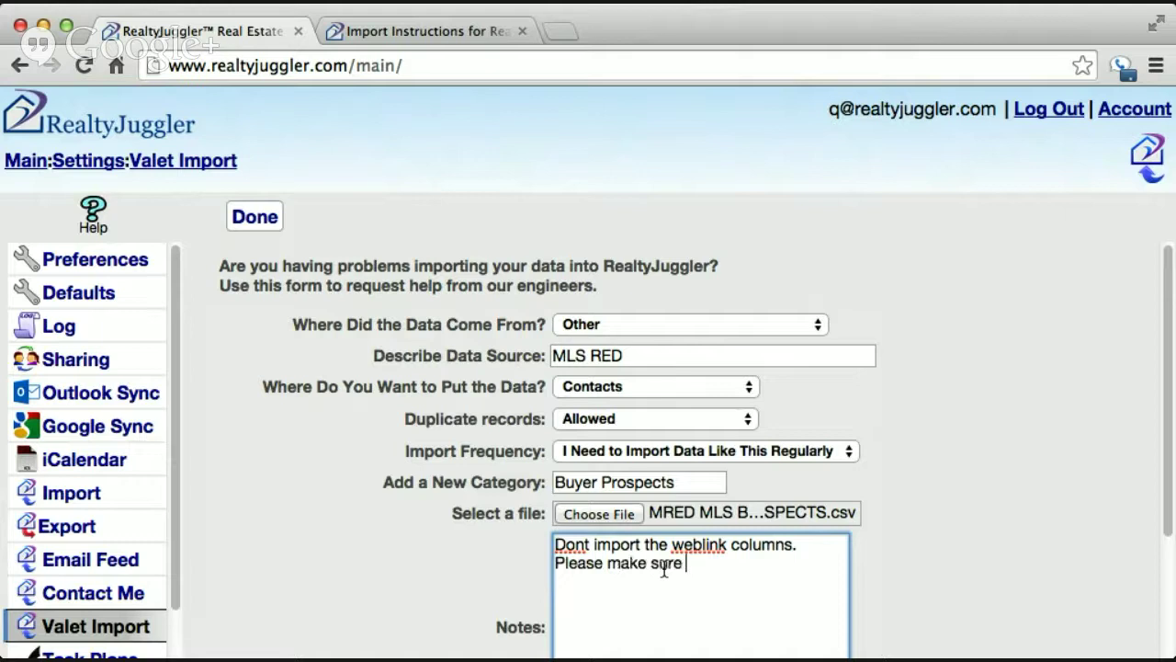
type(" all the colum")
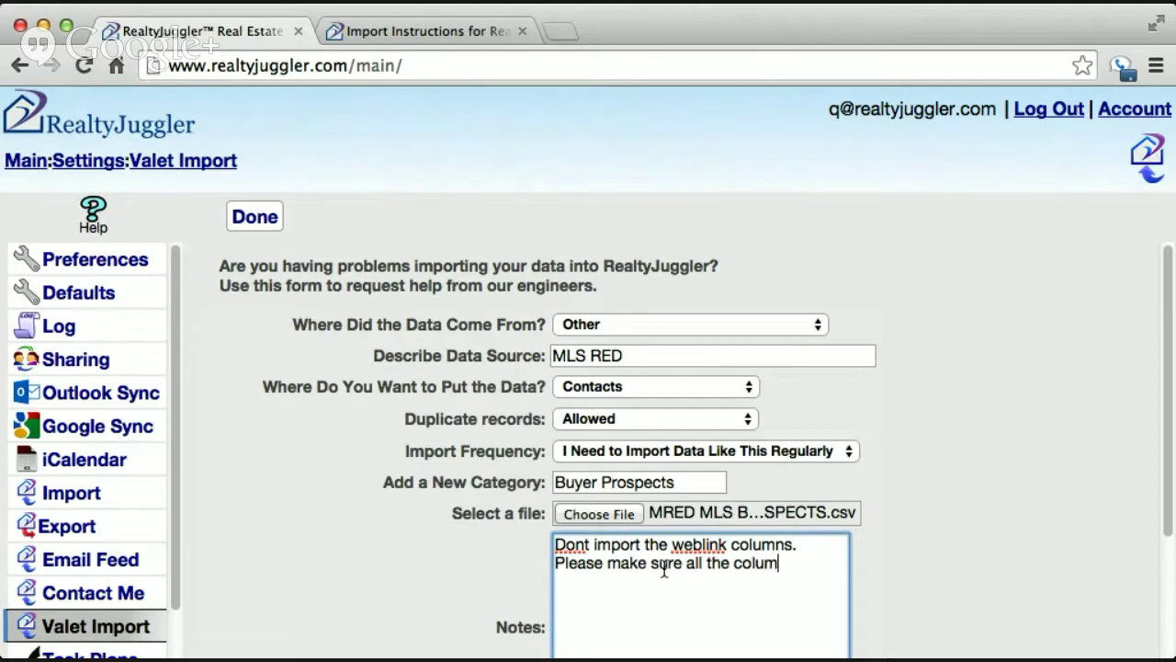
type("ns of")
key("BackSpace")
type("of c")
key("BackSpace")
type("notes ")
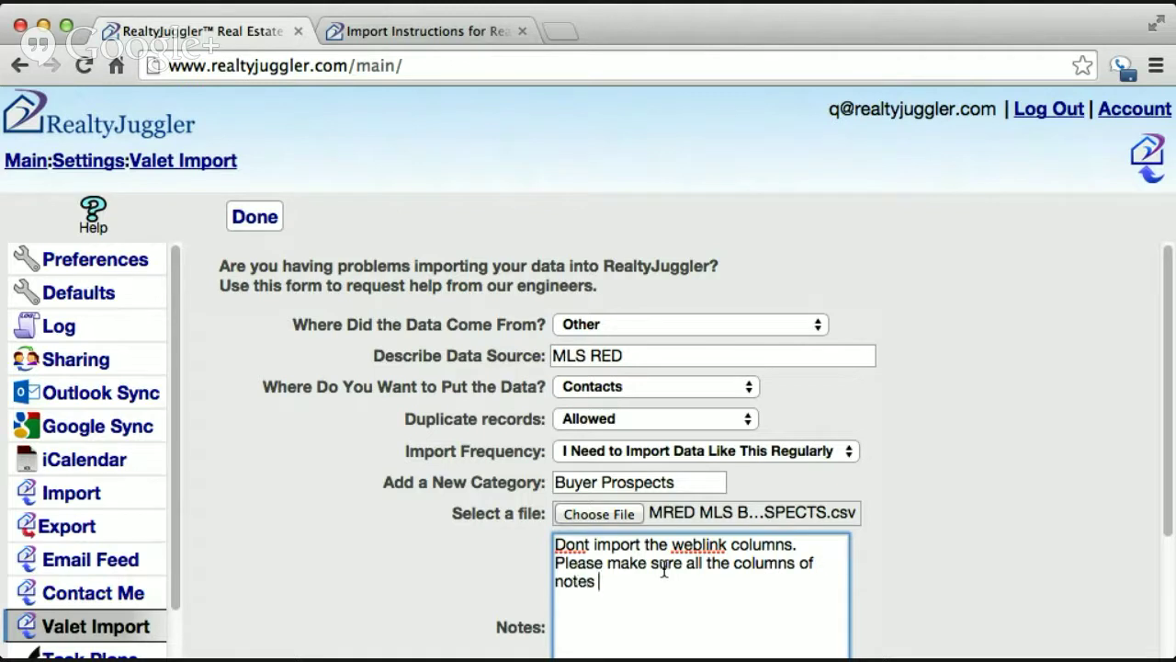
type("are imported")
type(".")
scroll(732, 531, "down", 5)
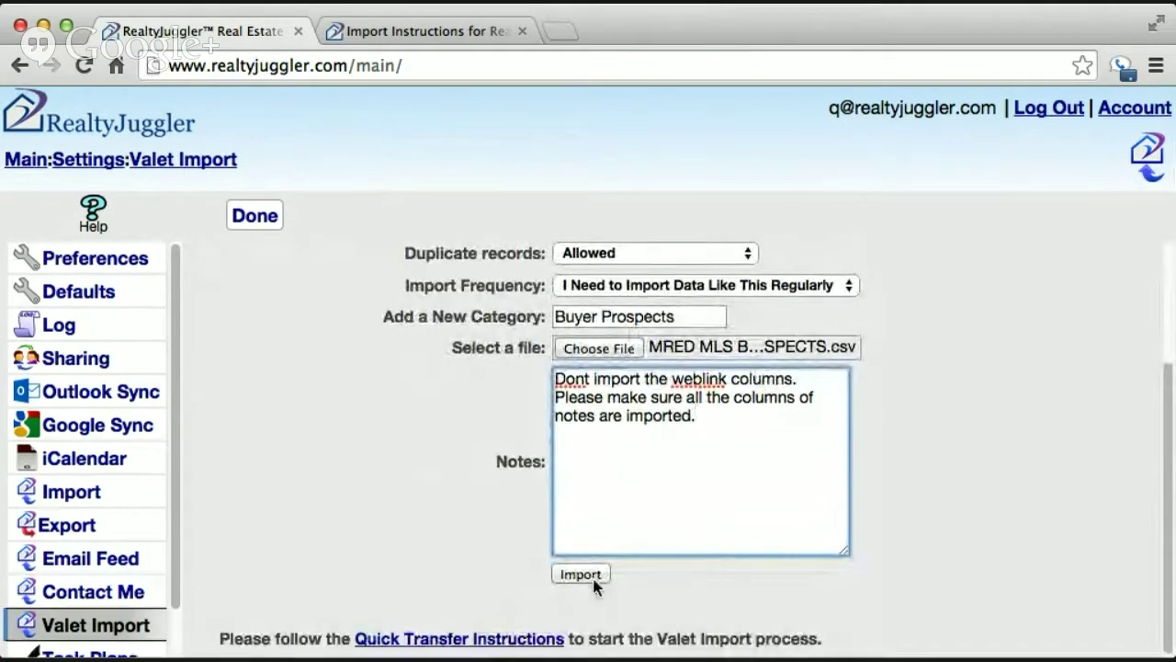
Submit the Valet Import request and return to the Settings overview.
left_click(586, 575)
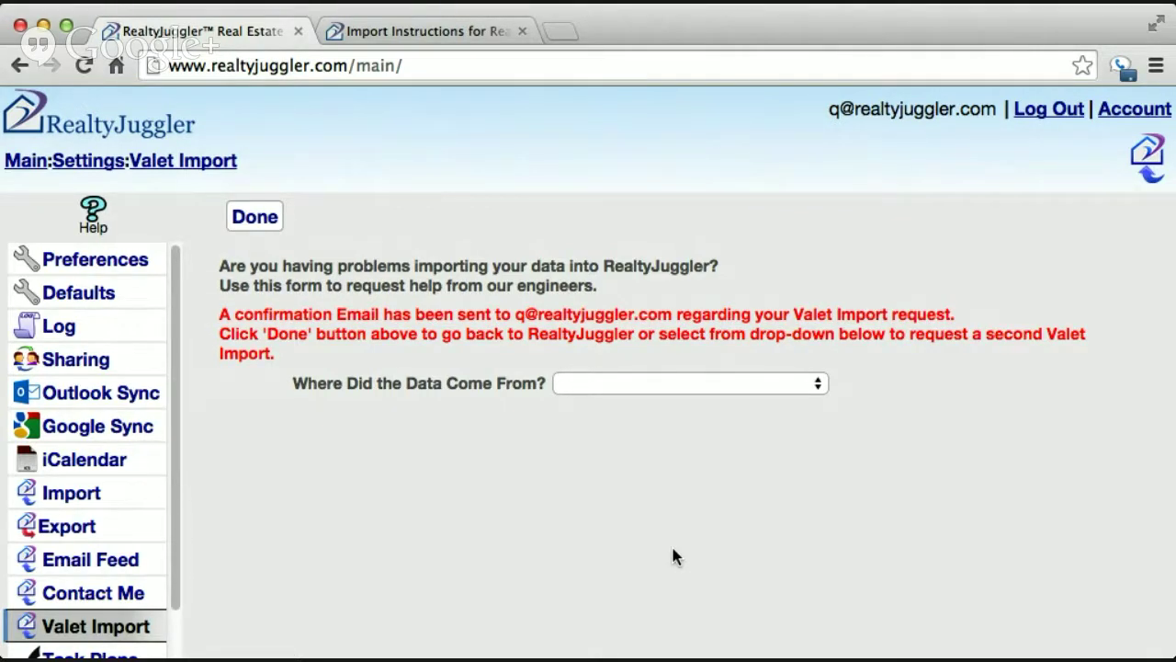
left_click(92, 162)
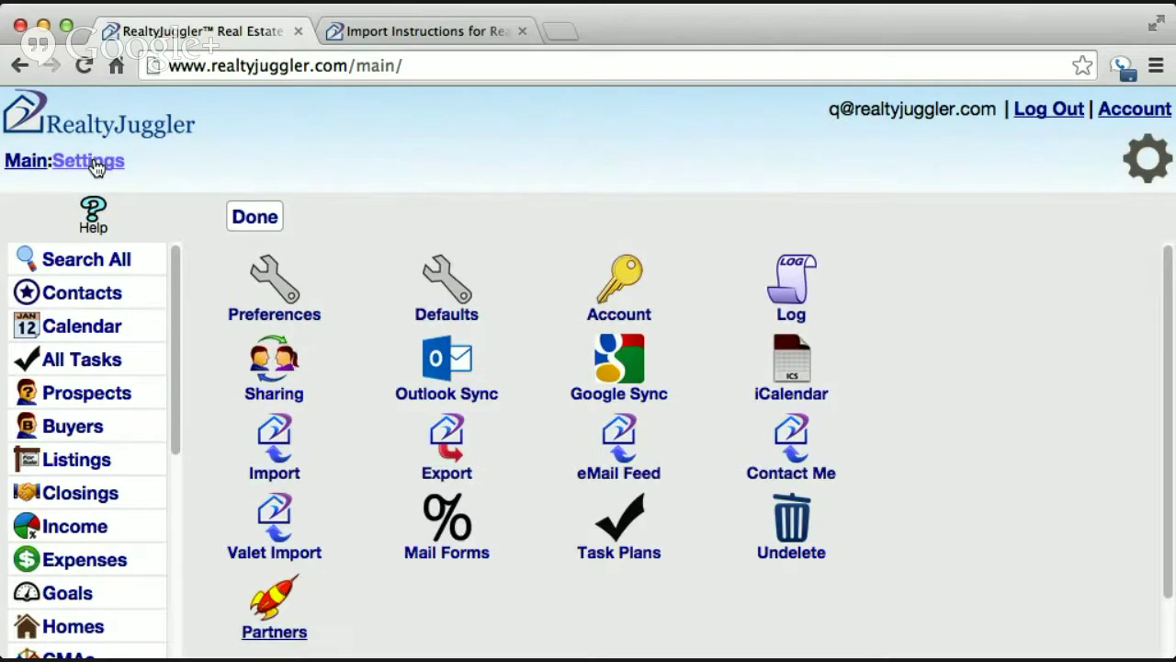
Set the contact import to the MRED MLS importer format with new category 'Buyer Prospects, July'.
left_click(282, 437)
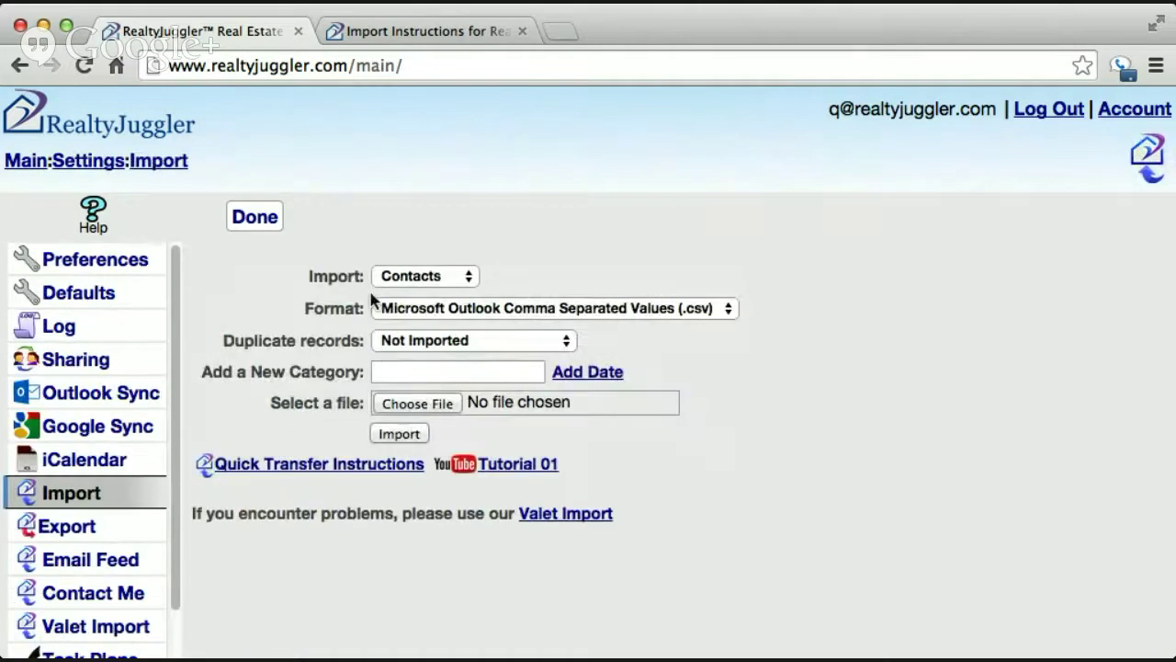
left_click(390, 307)
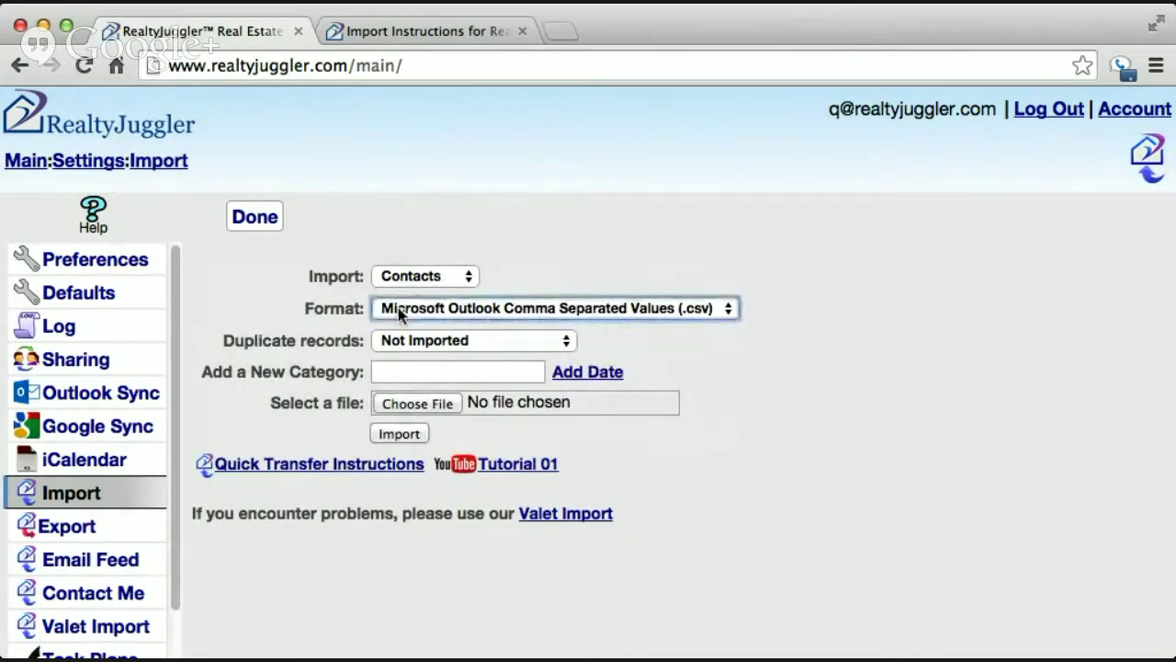
left_click(409, 516)
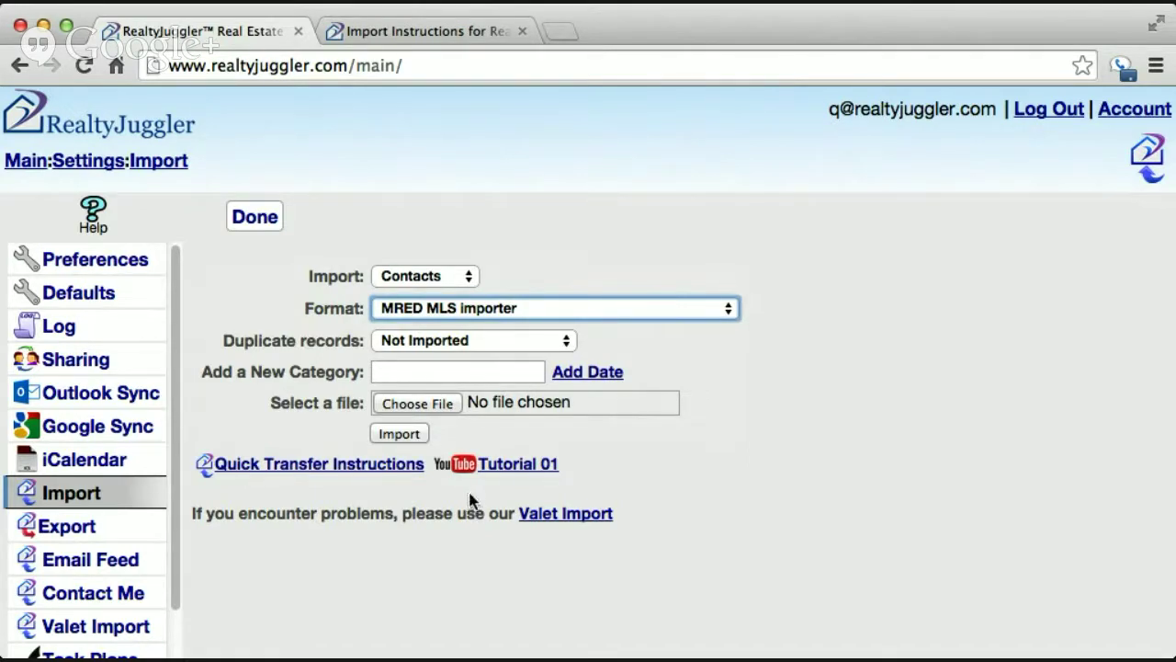
left_click(405, 371)
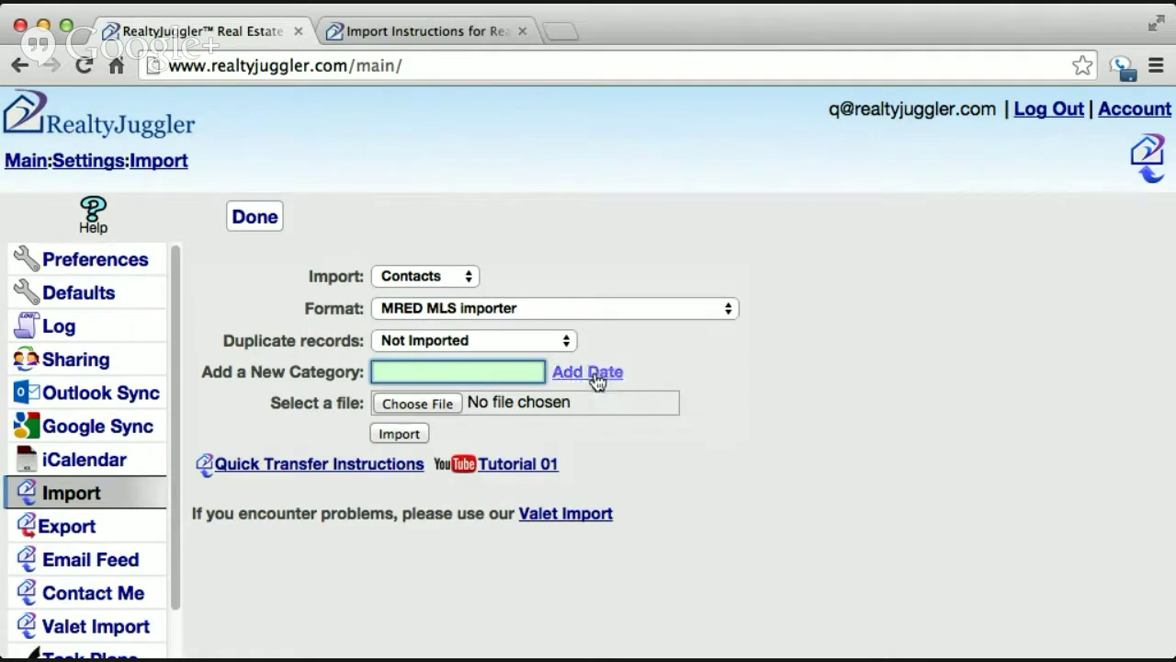
type("Buyer")
type(" Prosp")
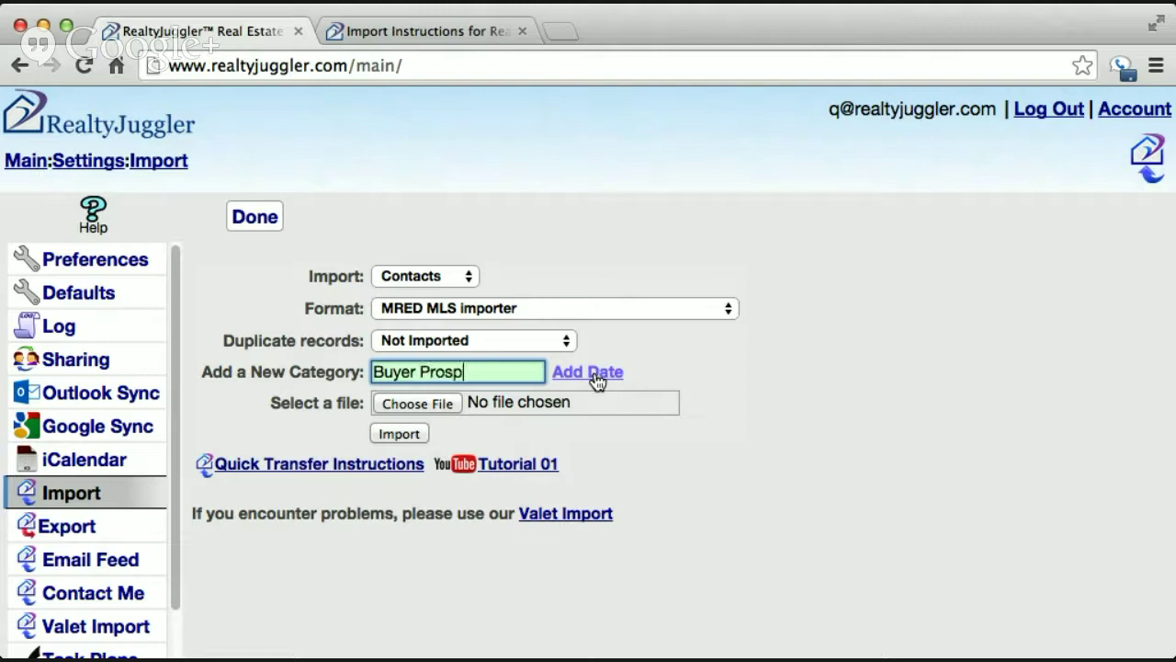
type("ects,")
type(" July")
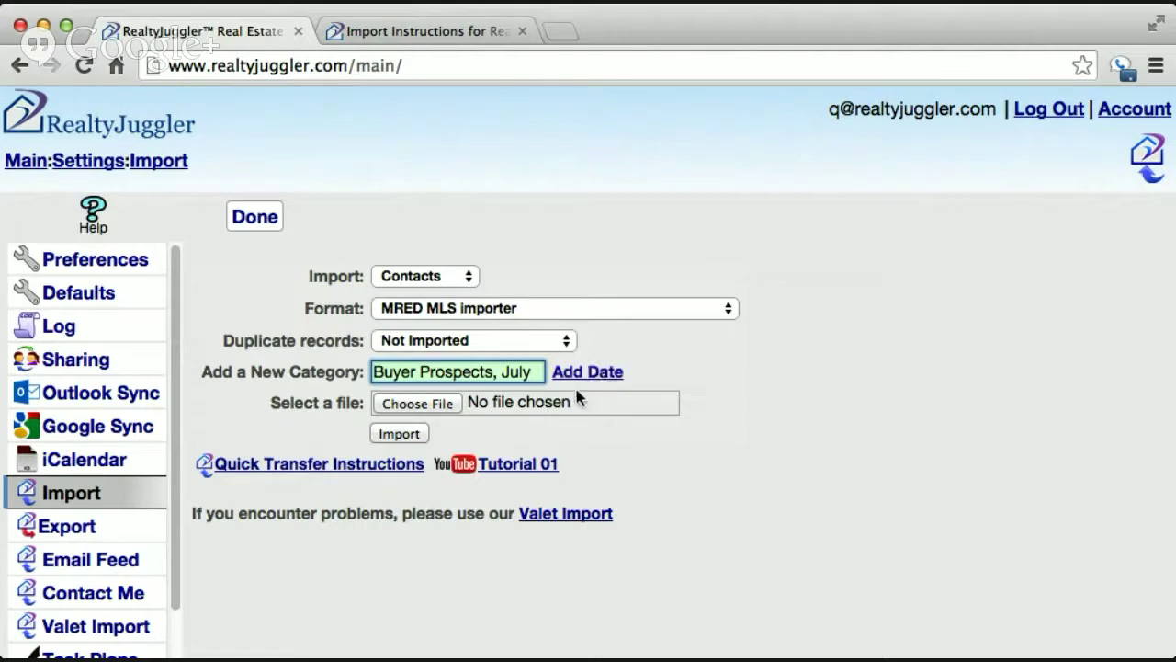
Choose the MLS CSV file and import it, adding 19 contacts.
left_click(417, 404)
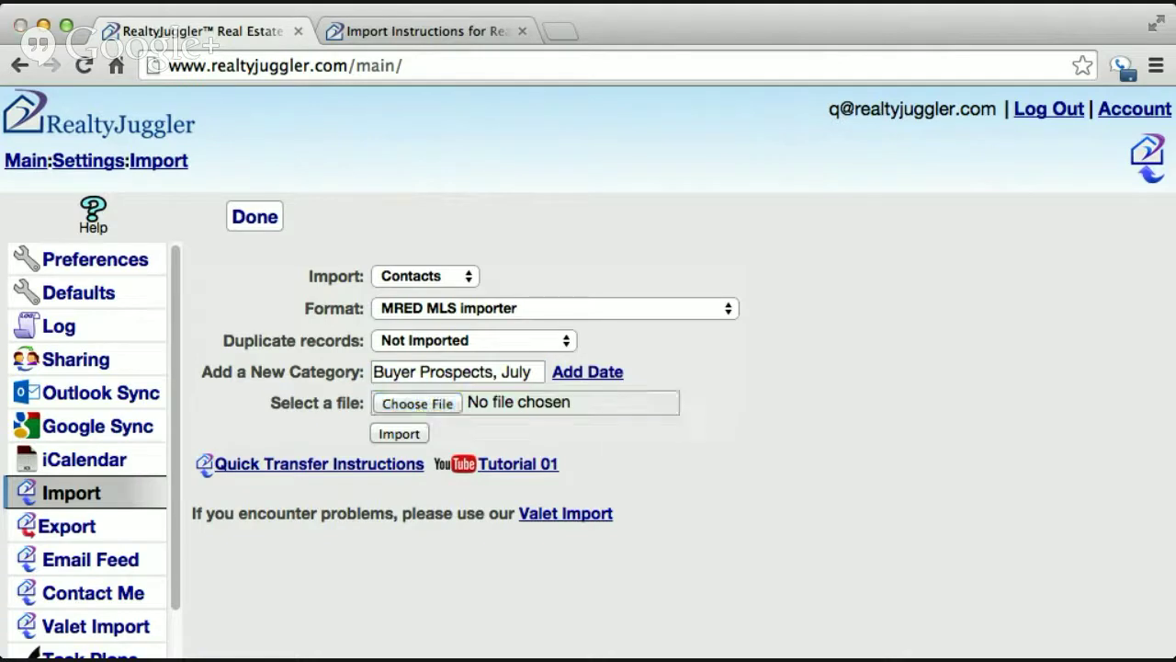
left_click(919, 639)
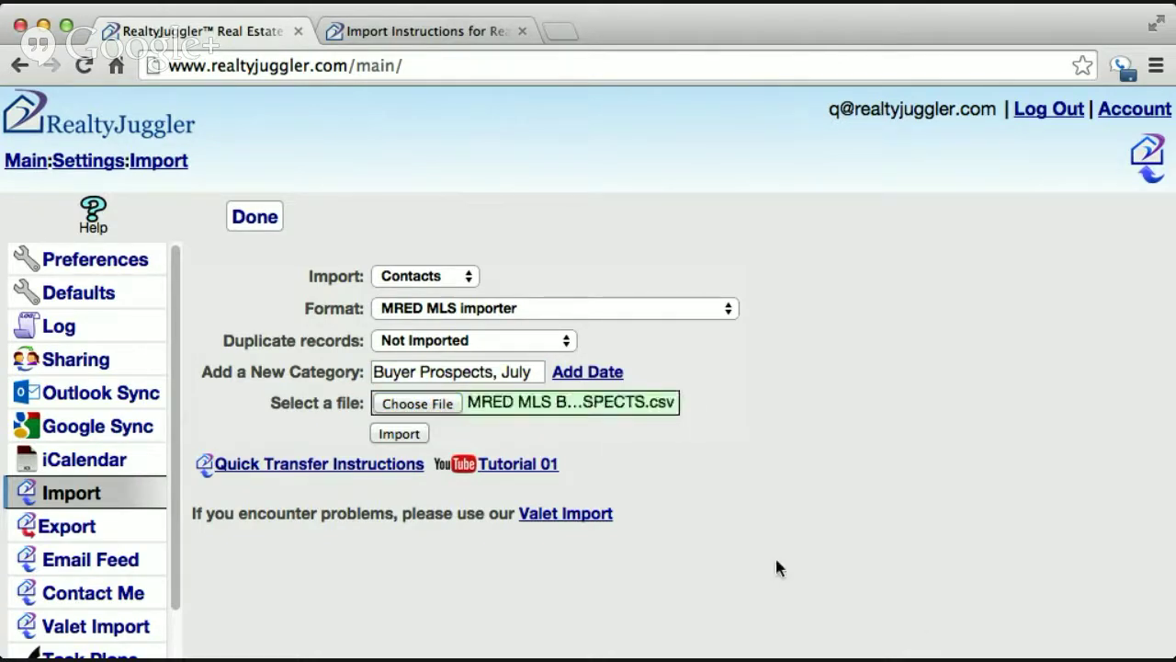
left_click(397, 433)
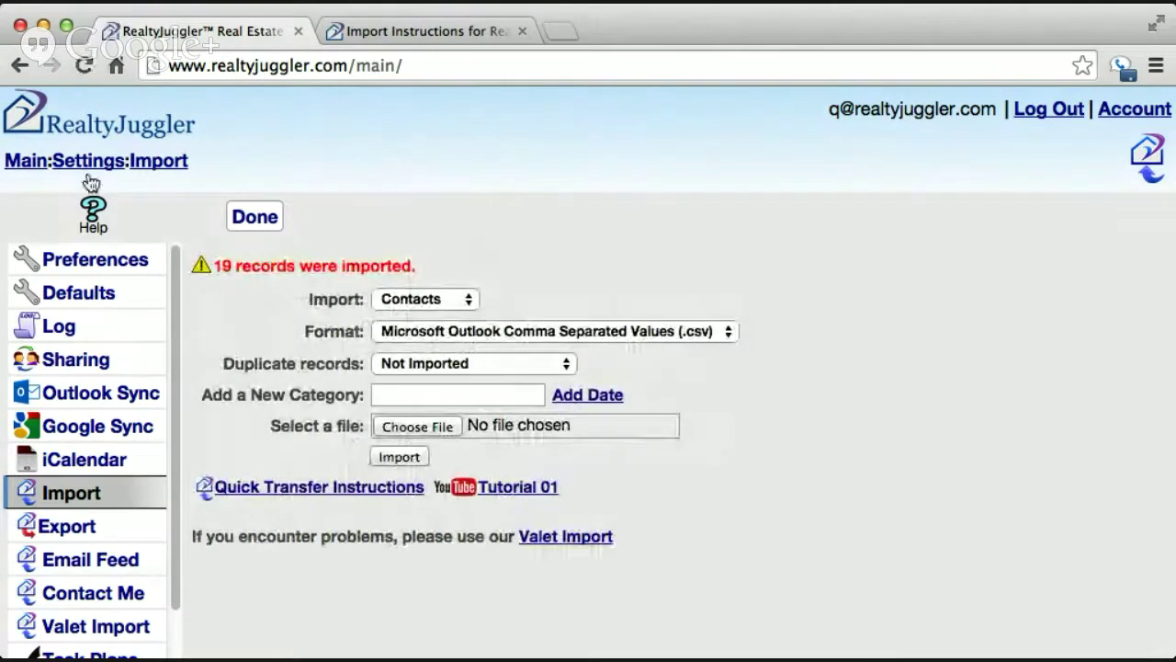
Filter Contacts by the Buyer Prospects (19) category and scroll through the imported people.
left_click(16, 161)
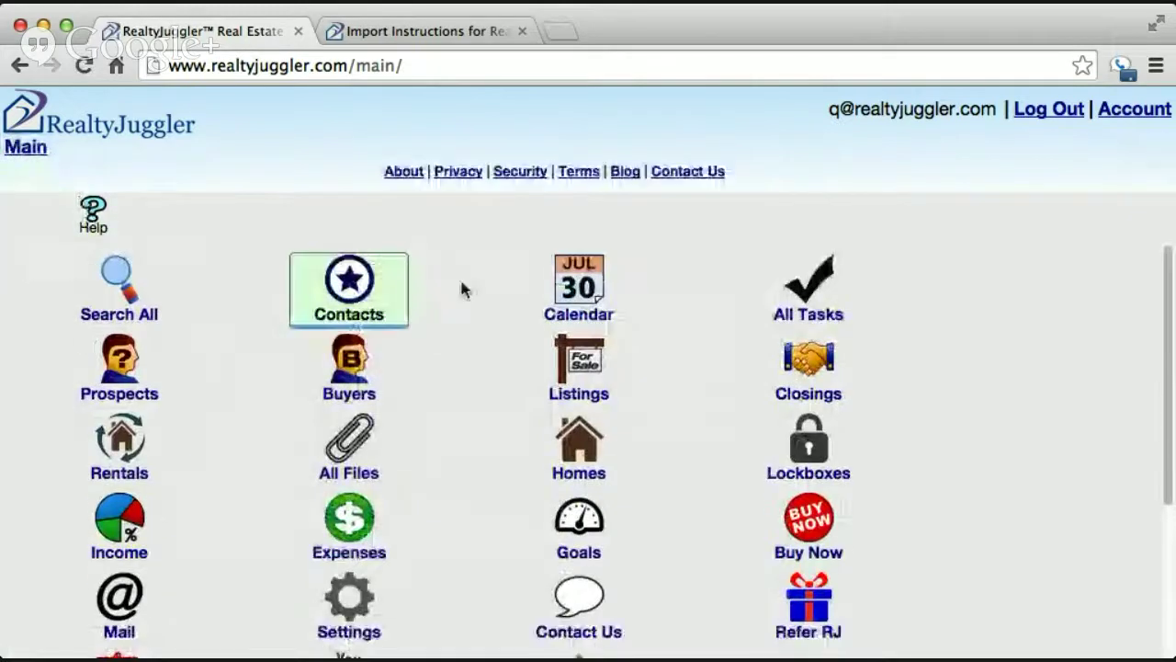
left_click(347, 280)
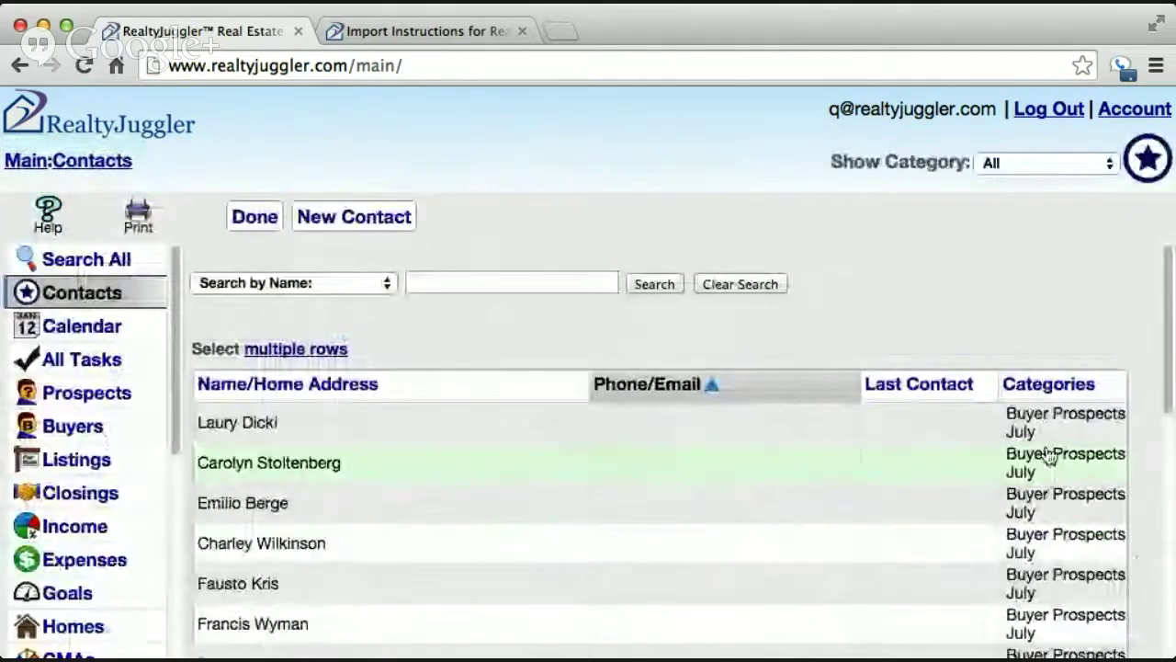
left_click(1003, 164)
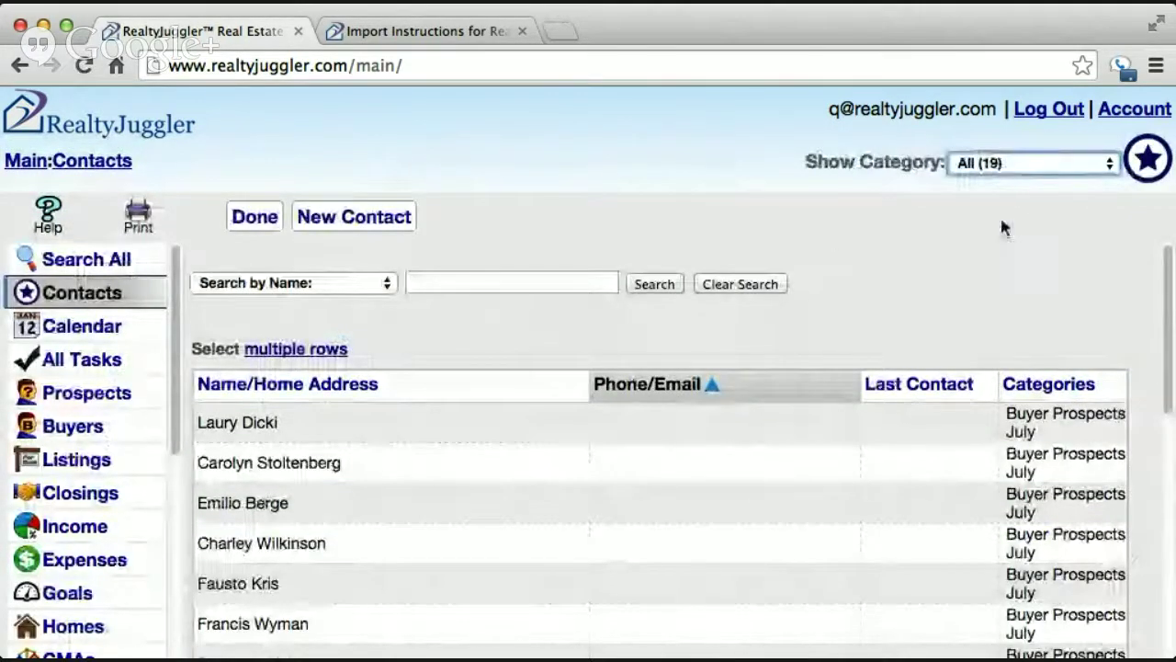
left_click(1041, 520)
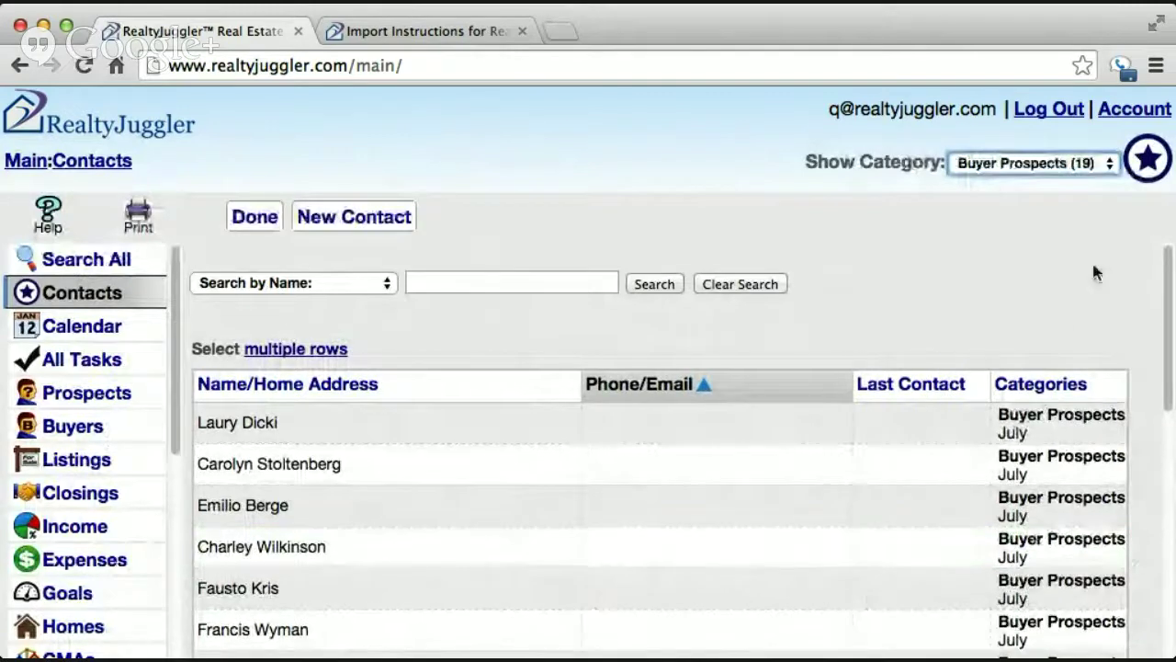
left_click_drag(1169, 292, 1171, 522)
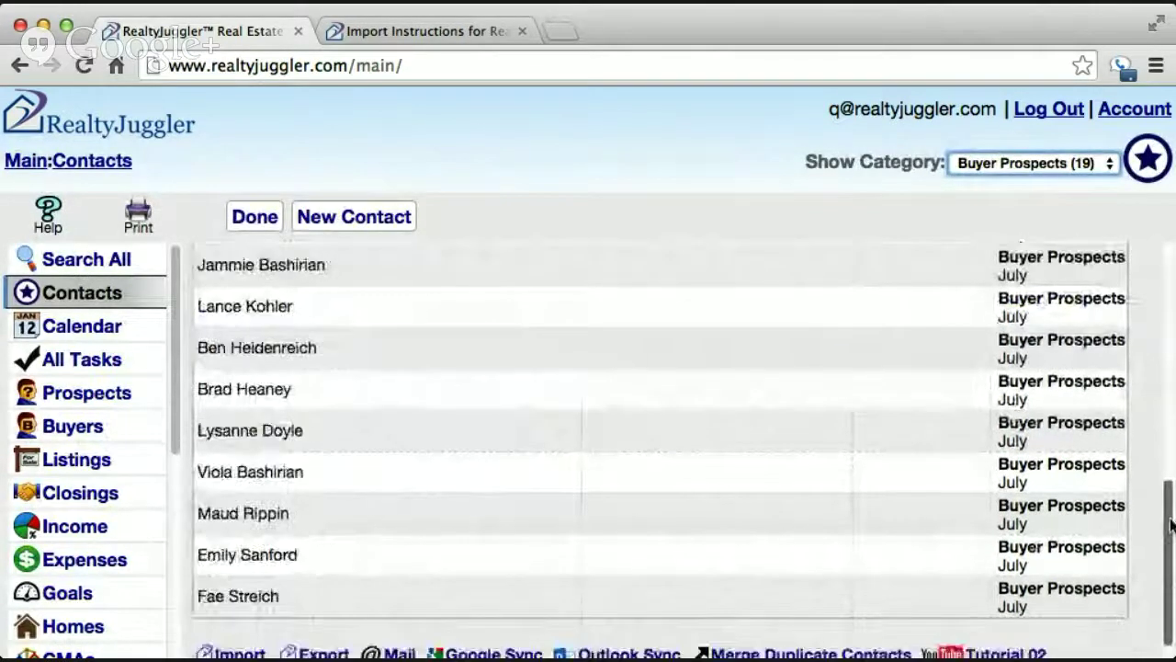